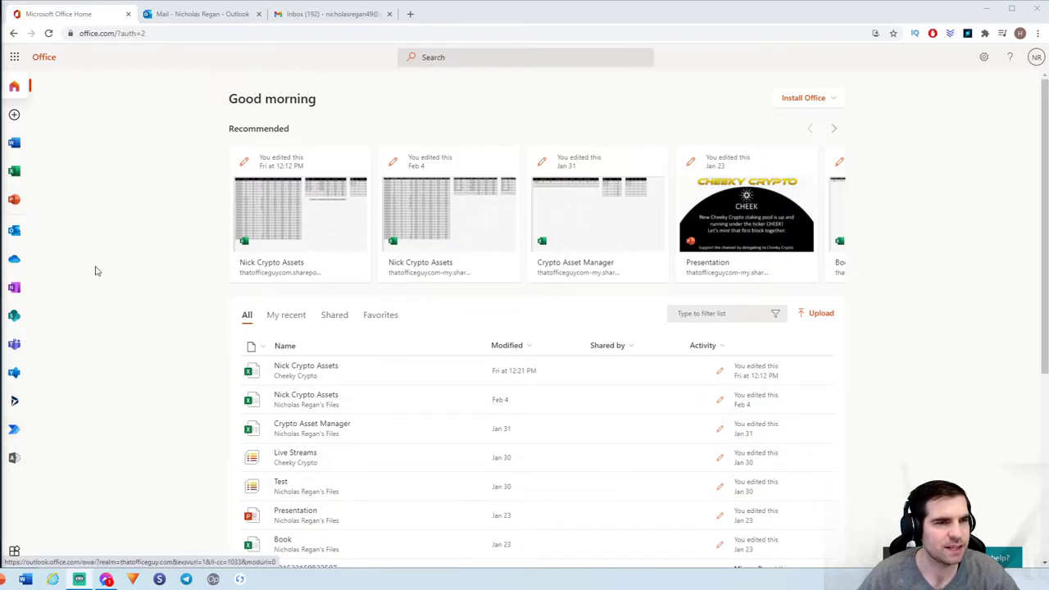
Open Power Automate in a new browser tab from the Microsoft 365 All apps list
click(15, 57)
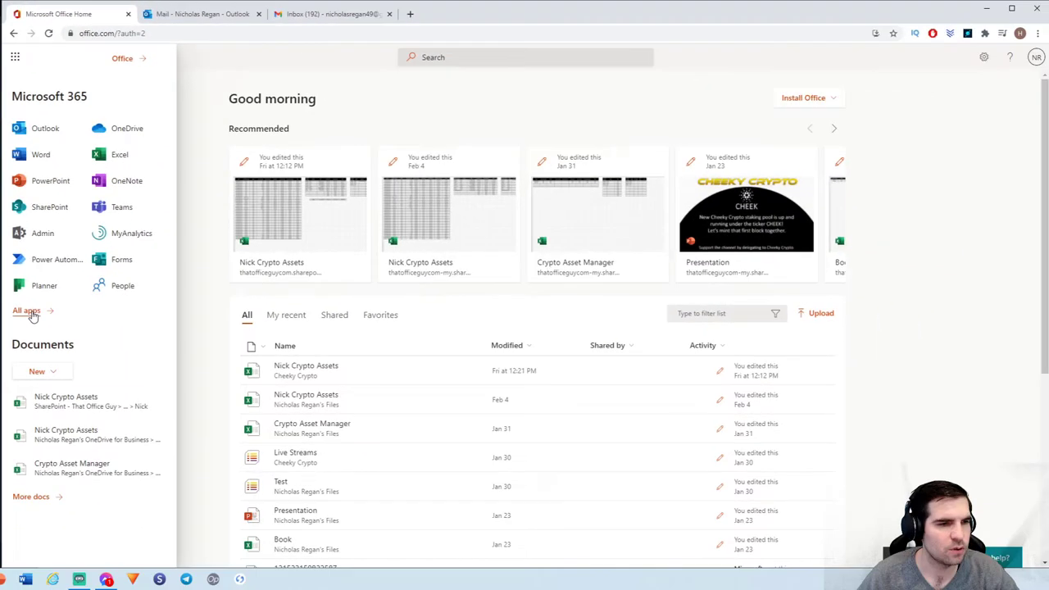
click(28, 312)
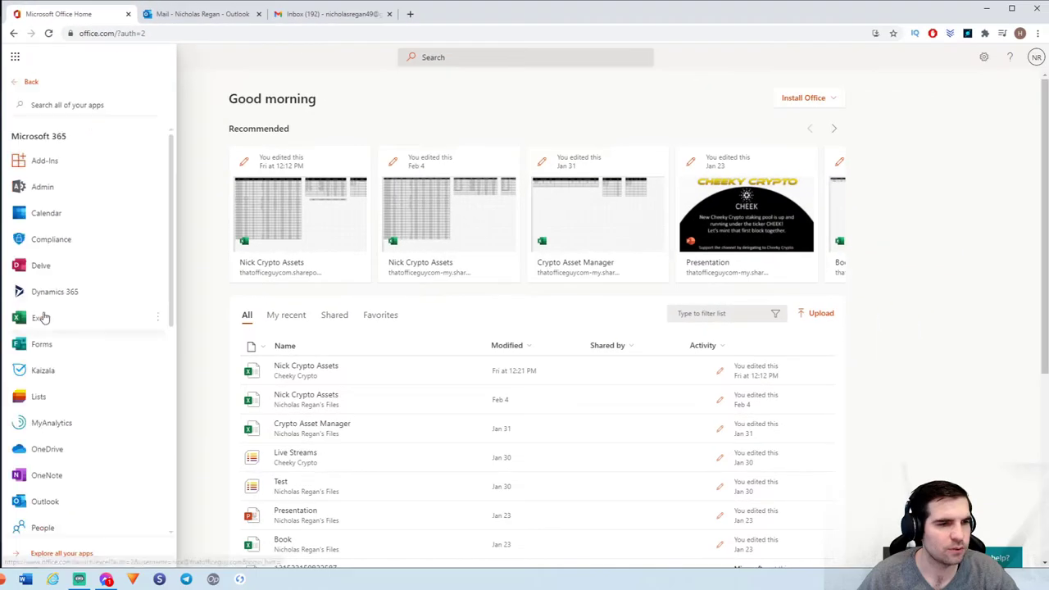
scroll(89, 442, down, 3)
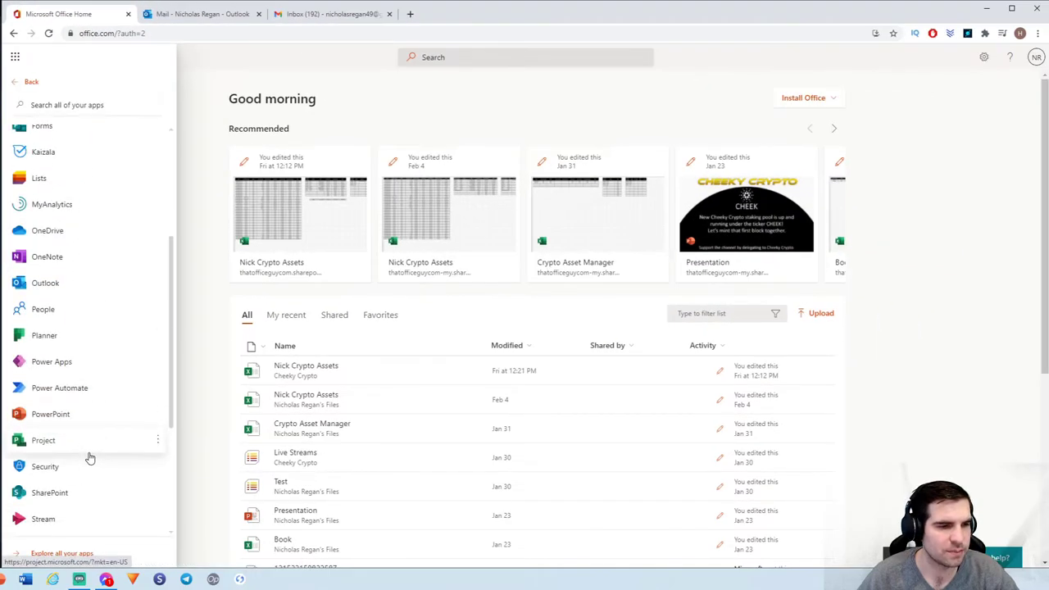
right_click(66, 393)
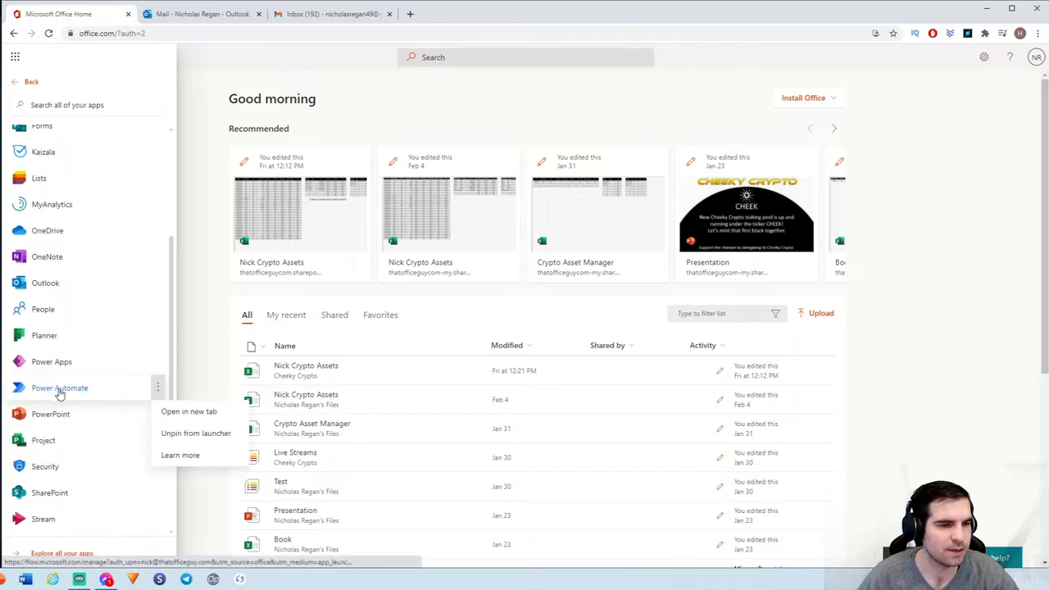
click(176, 411)
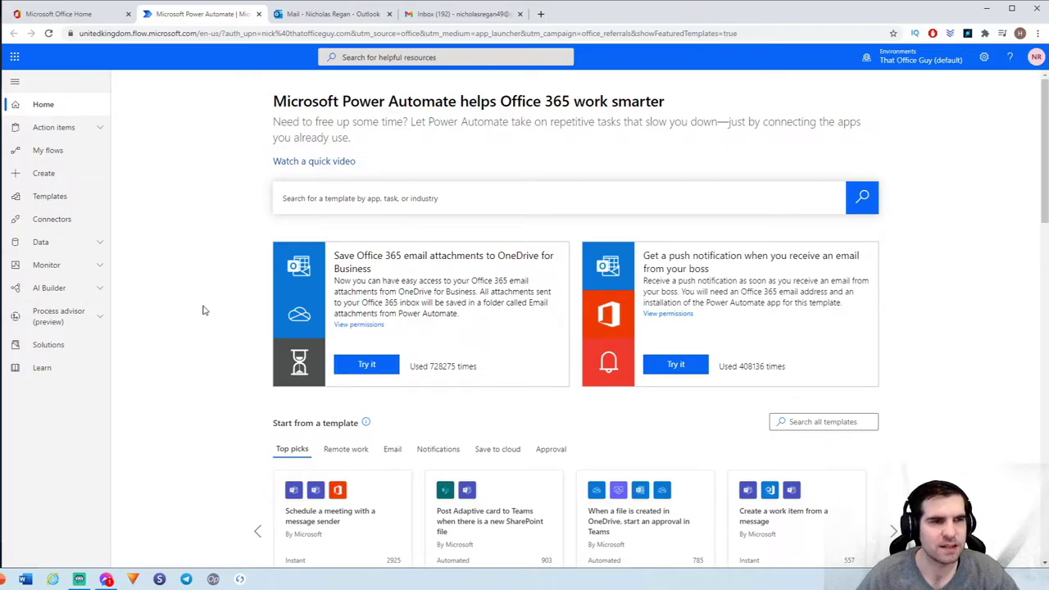
Go to My flows and expand the New flow dropdown
click(49, 151)
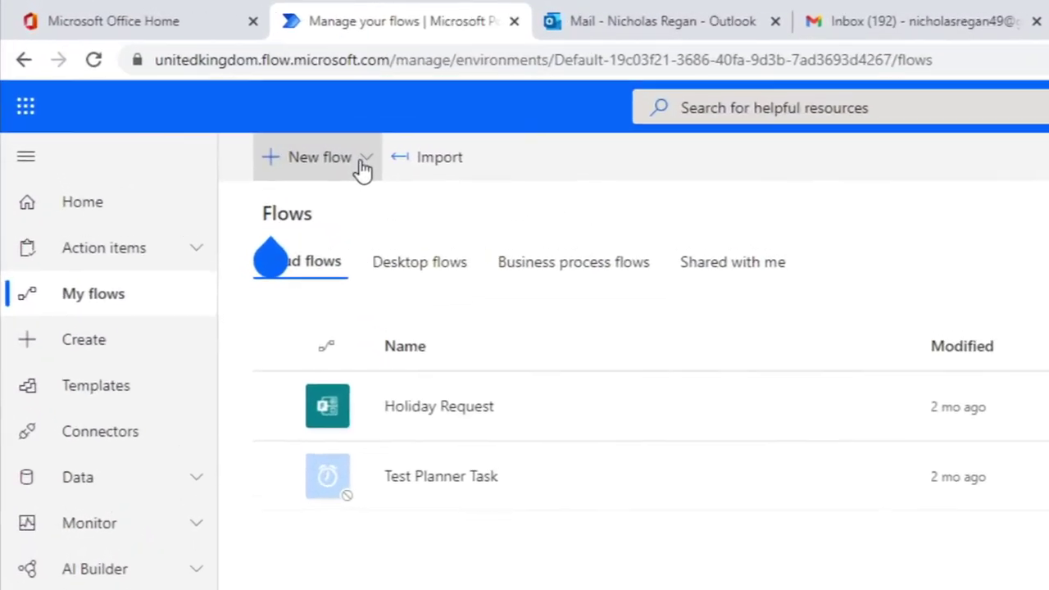
click(360, 162)
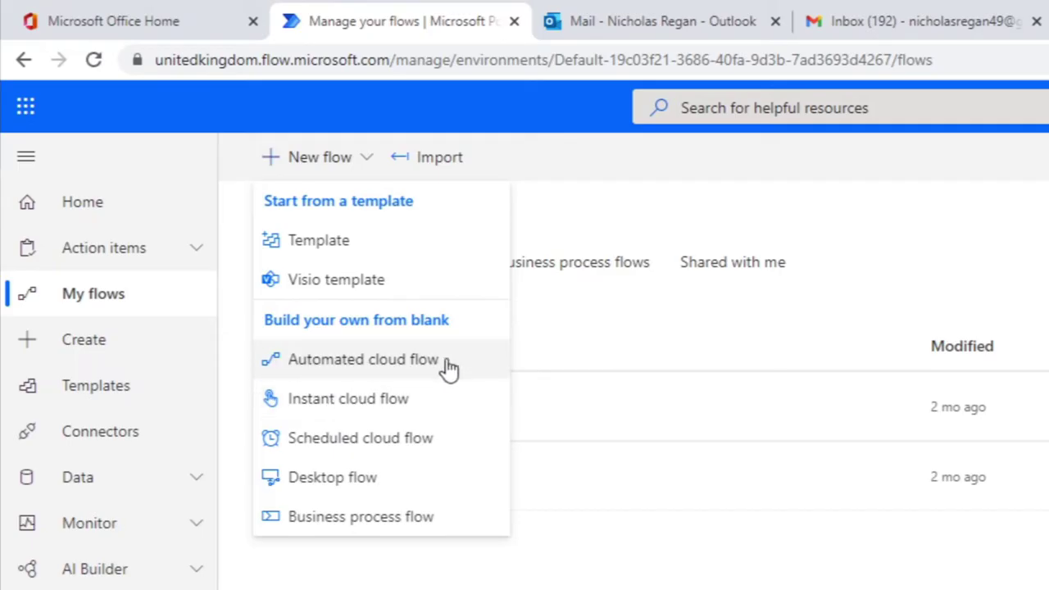
Create automated cloud flow 'Save Files From Emails' using the When a new email arrives (V3) trigger
click(369, 361)
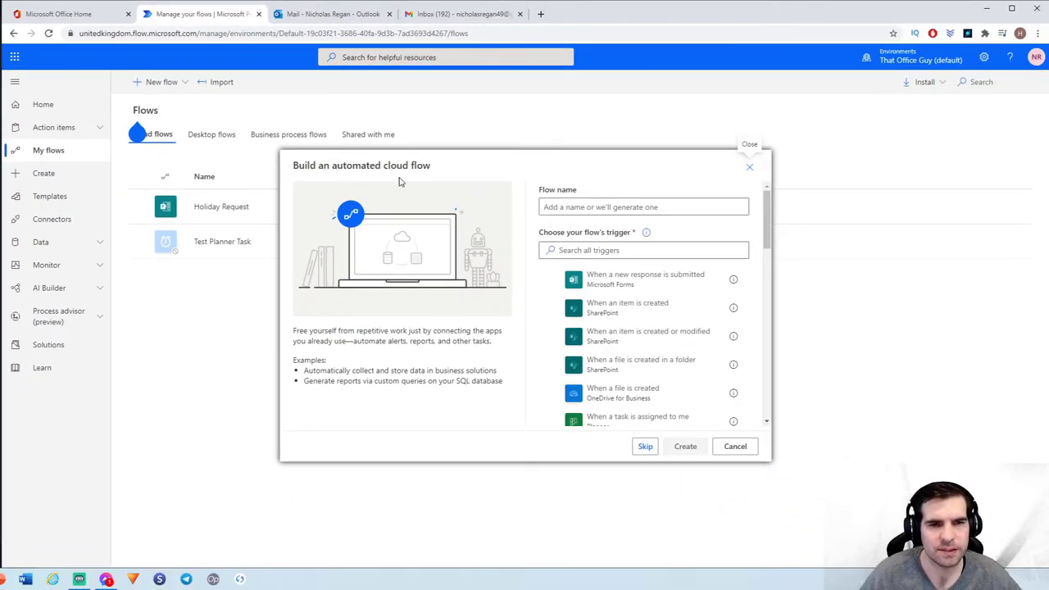
click(563, 208)
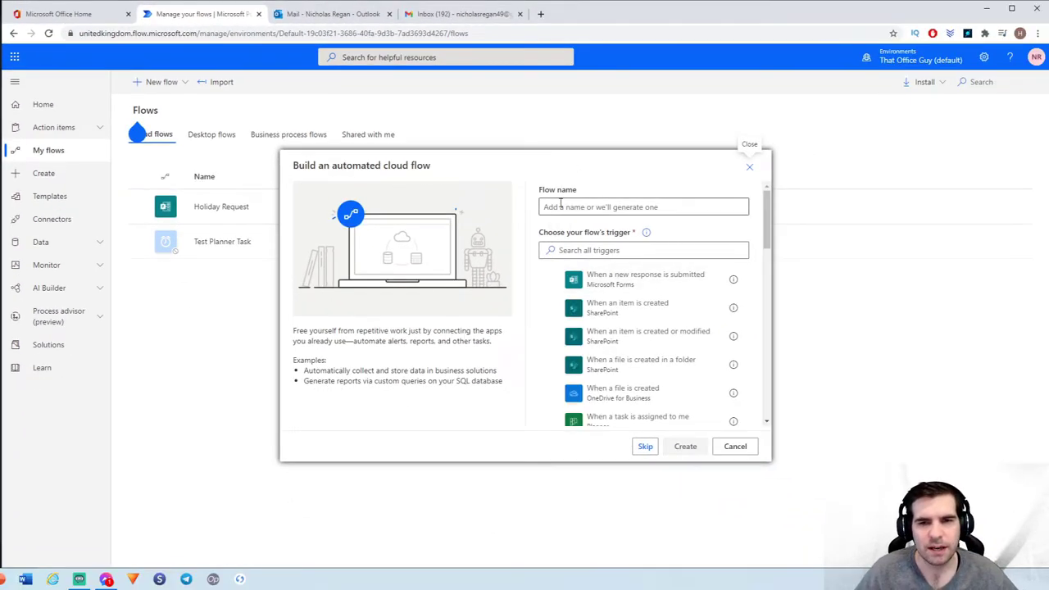
text(Save Files From Emails)
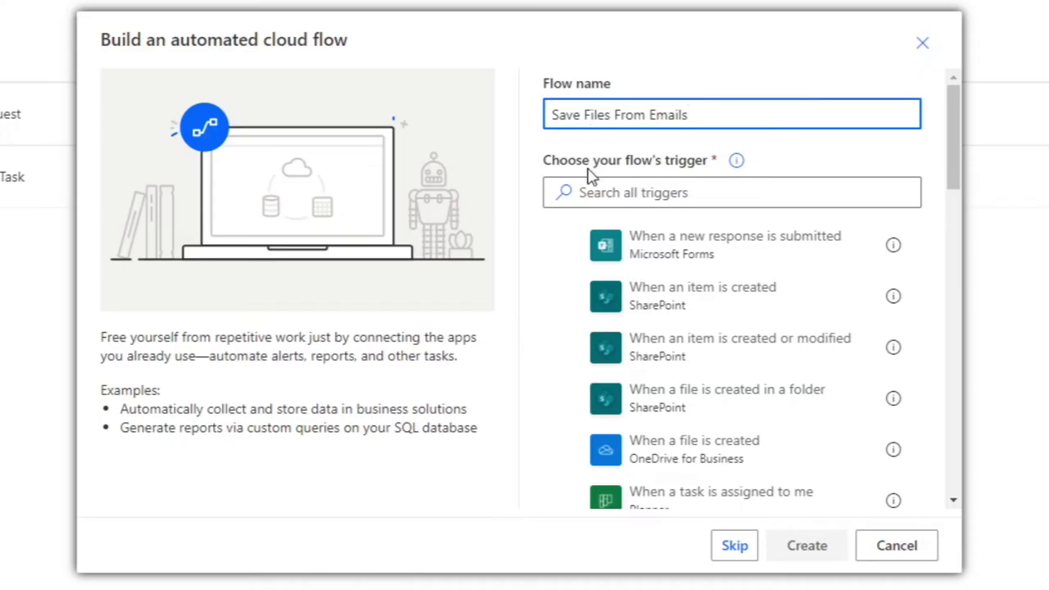
click(671, 192)
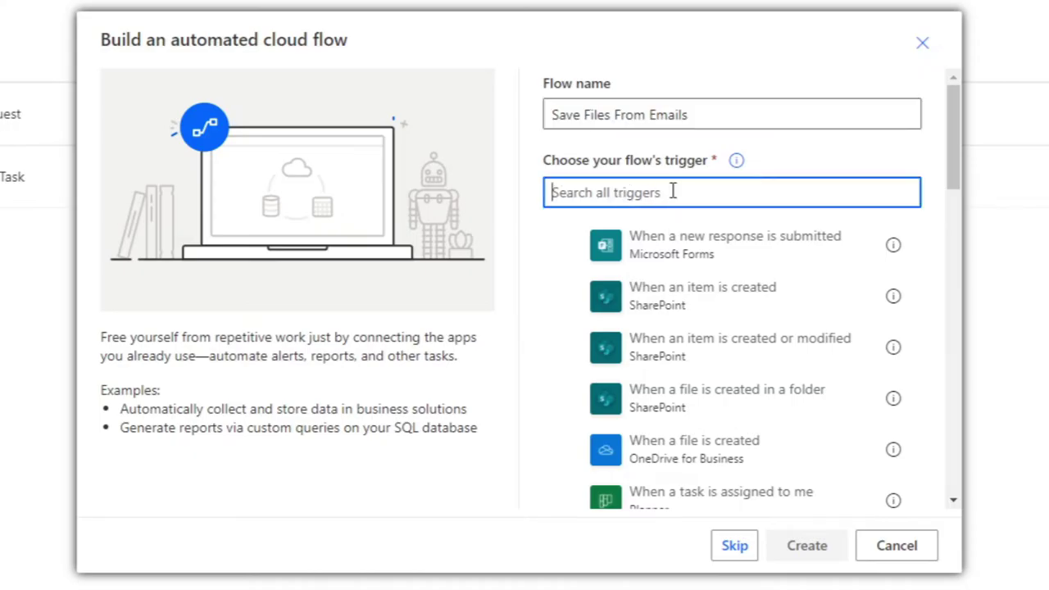
text(email)
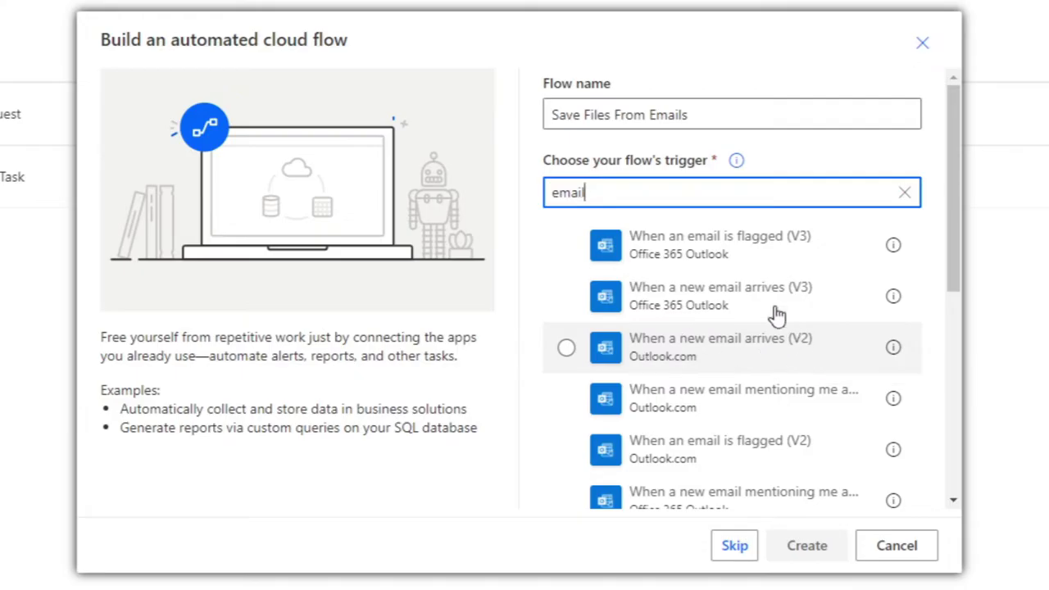
click(895, 298)
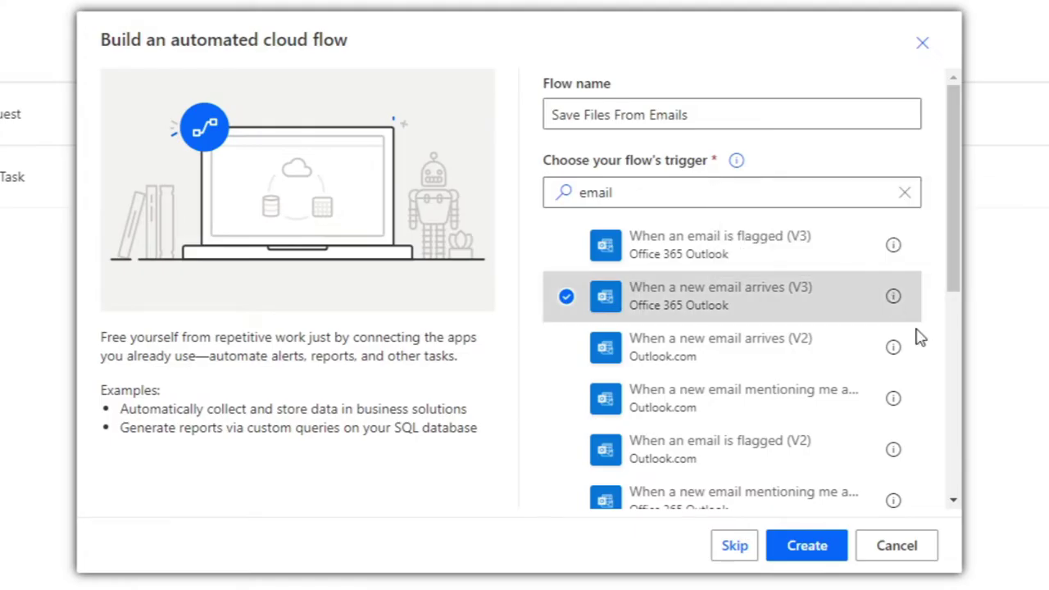
mouse_move(895, 349)
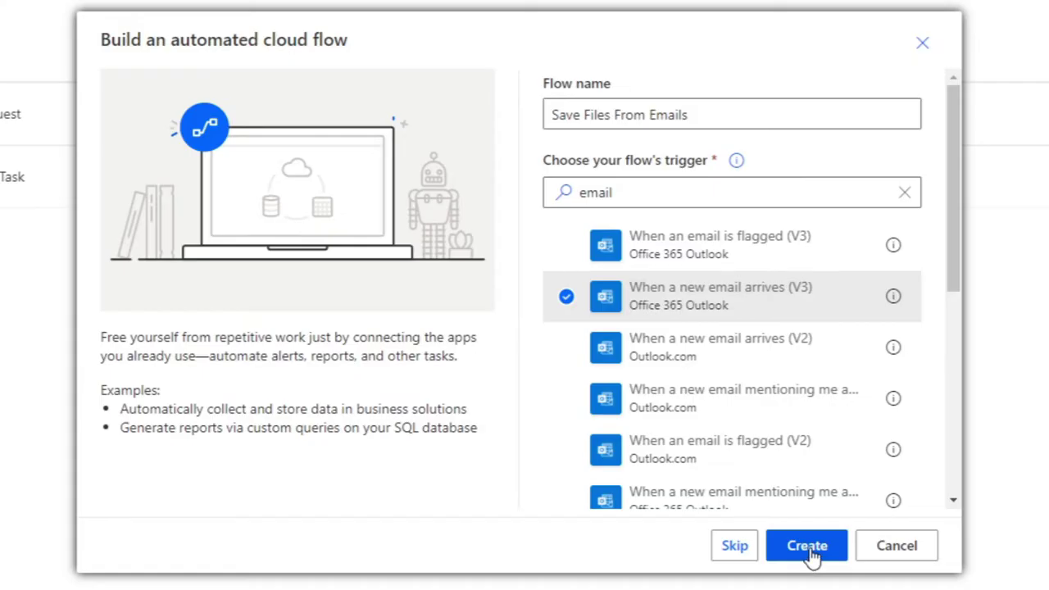
click(809, 547)
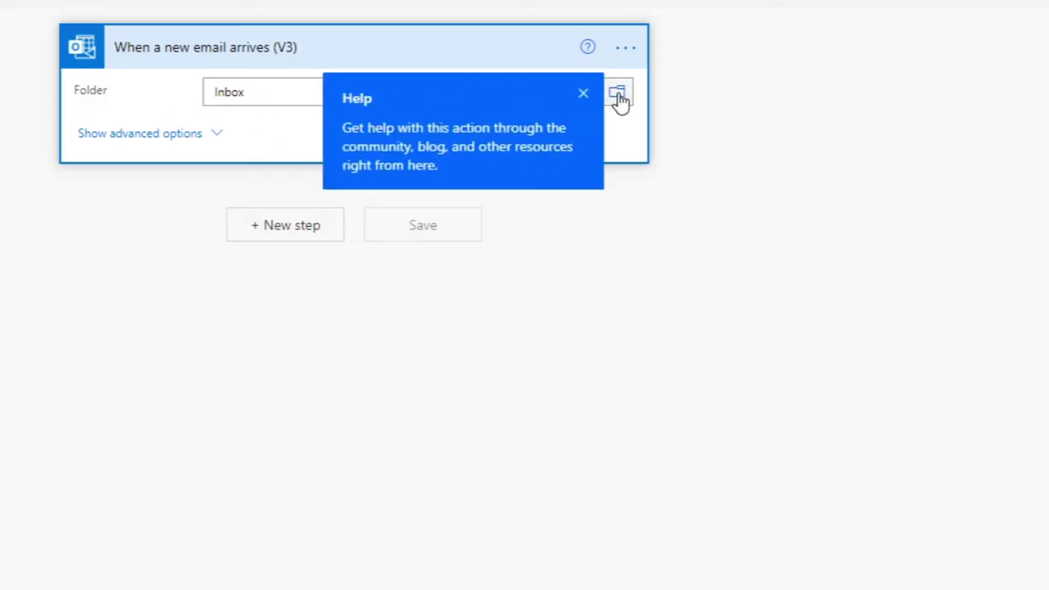
Set the email trigger's Folder to Inbox through the folder picker
click(607, 91)
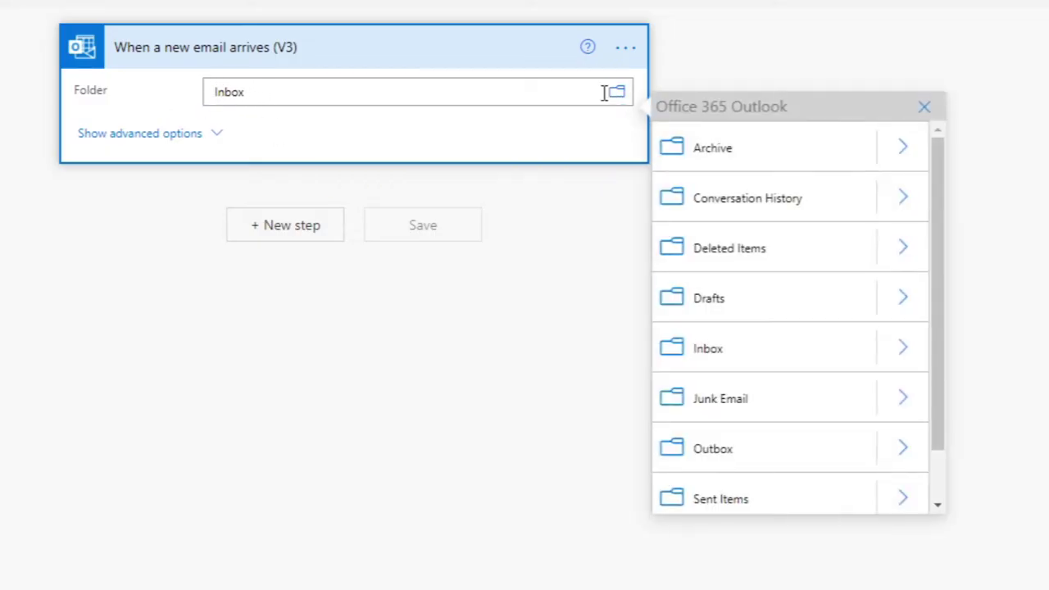
scroll(774, 328, down, 1)
scroll(771, 348, up, 1)
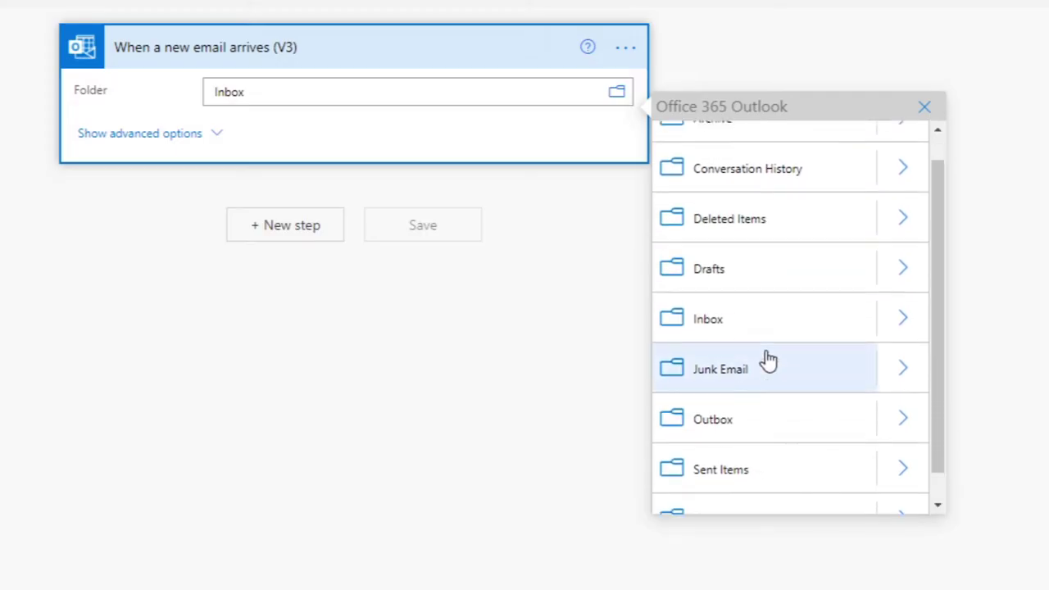
click(842, 359)
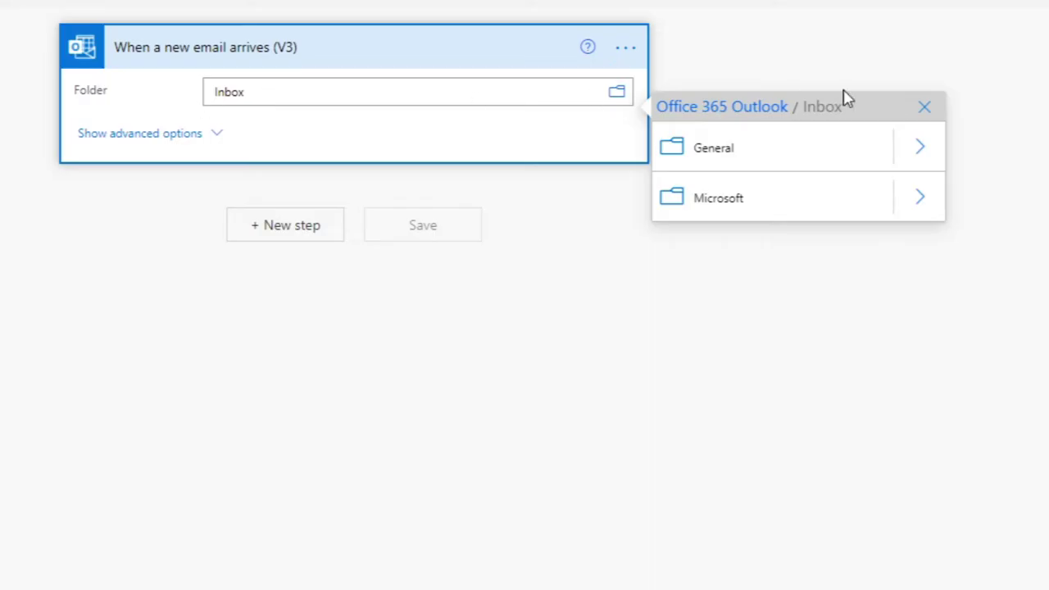
click(924, 107)
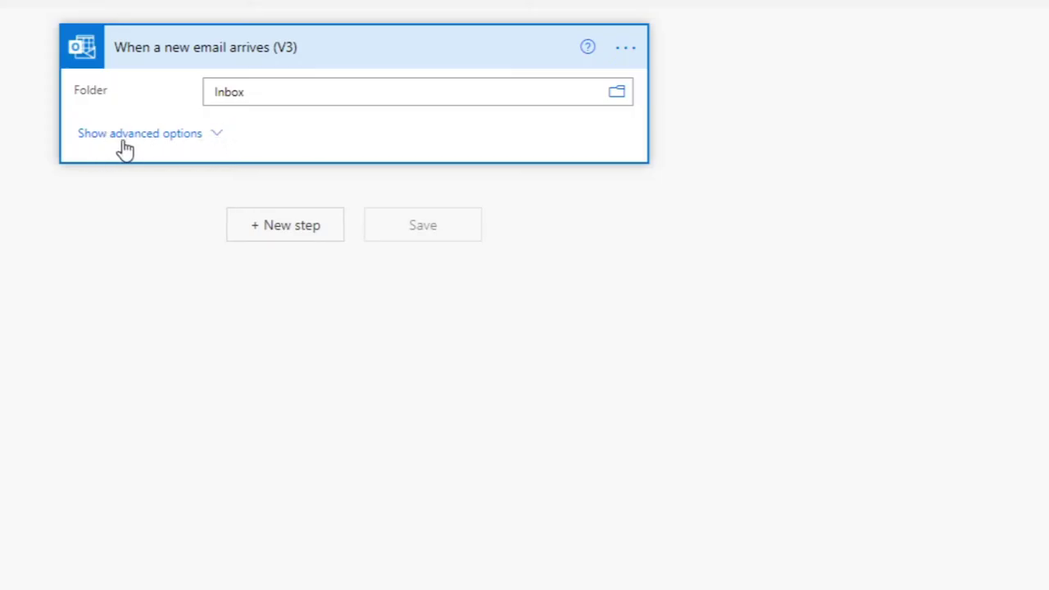
Set Include Attachments and Only with Attachments to Yes in the trigger's advanced options
click(207, 139)
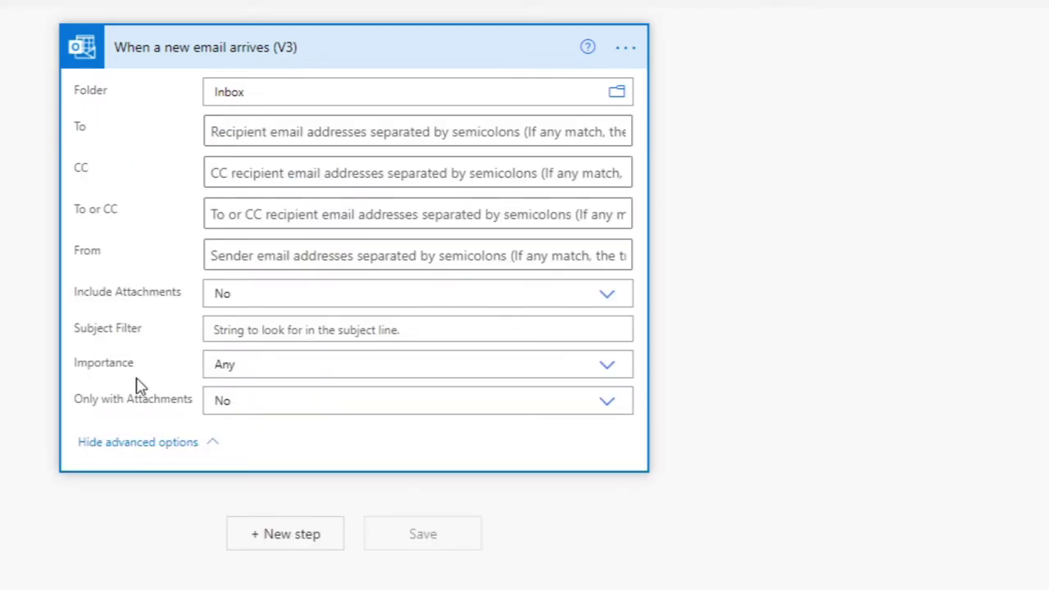
click(255, 293)
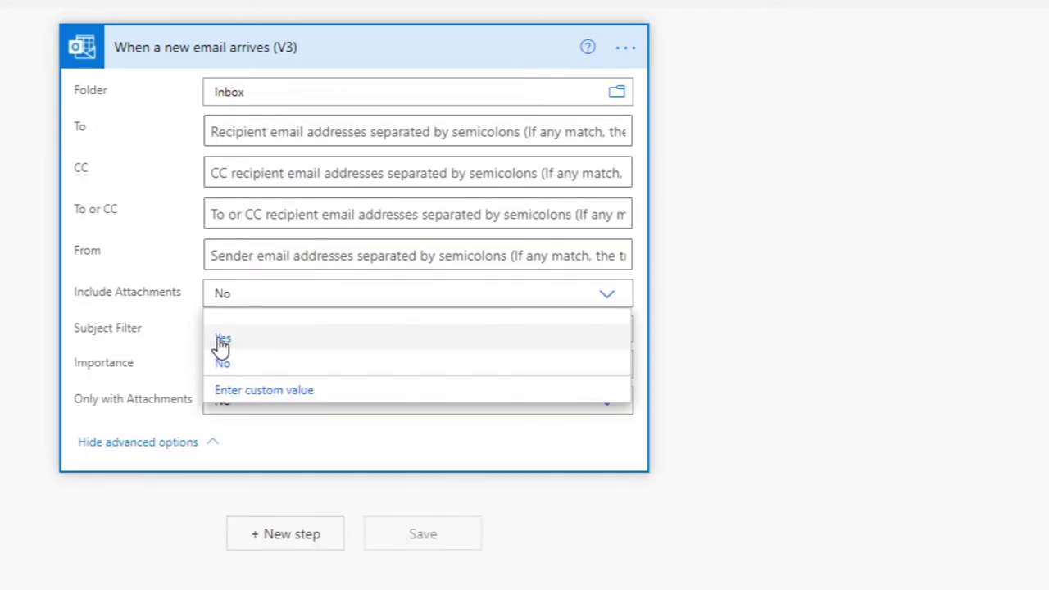
click(221, 339)
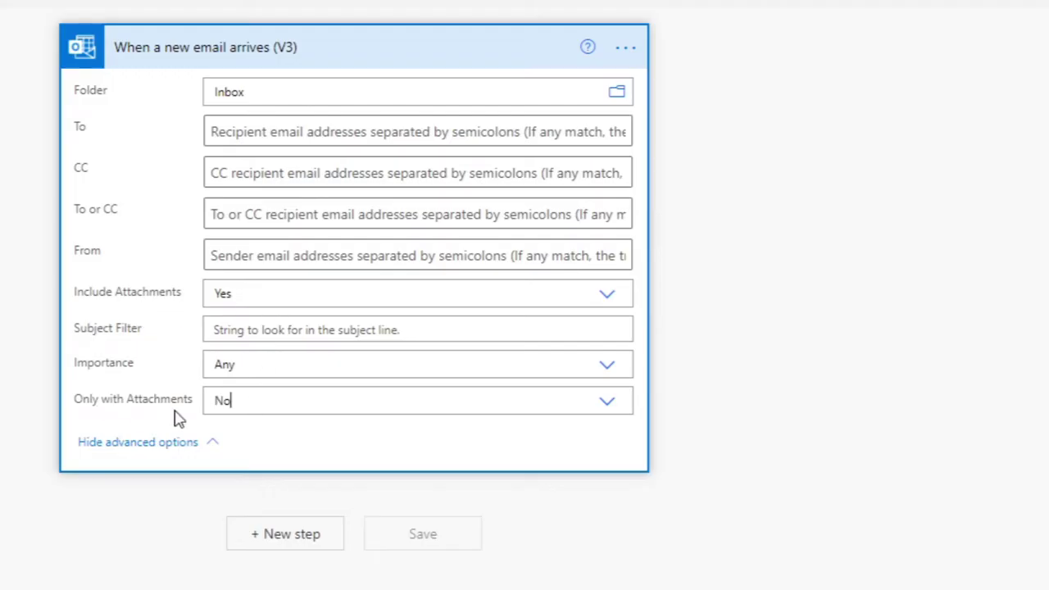
click(239, 406)
click(233, 446)
click(207, 446)
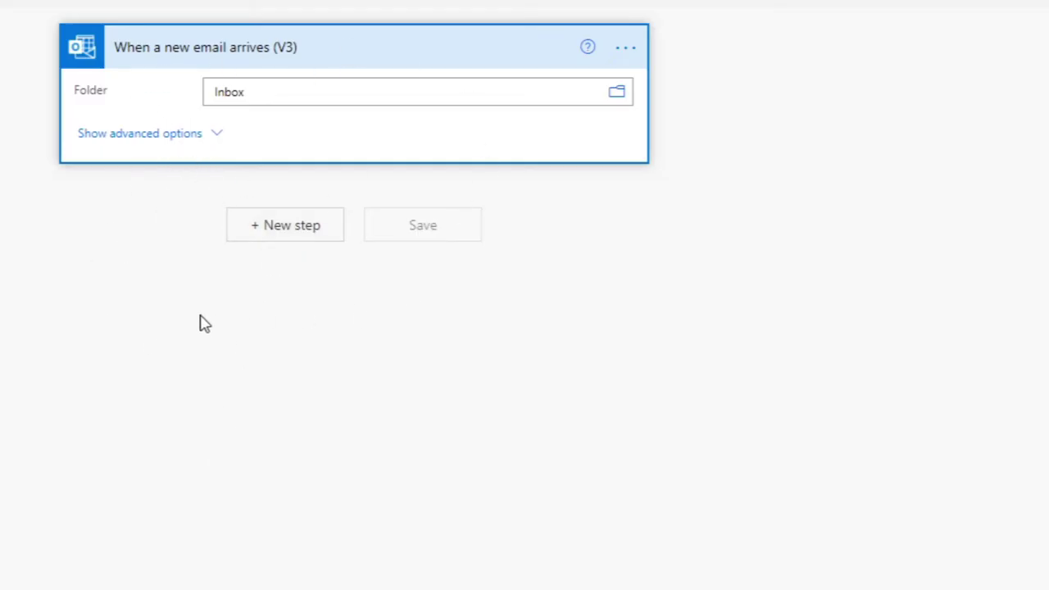
Add a OneDrive for Business Create file action after the email trigger
click(289, 230)
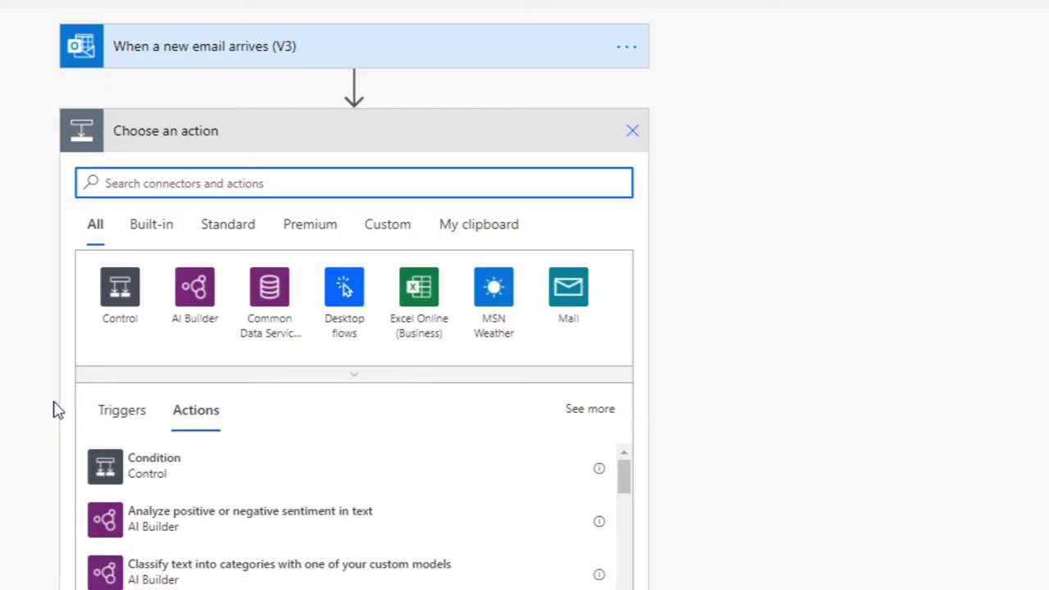
text(one)
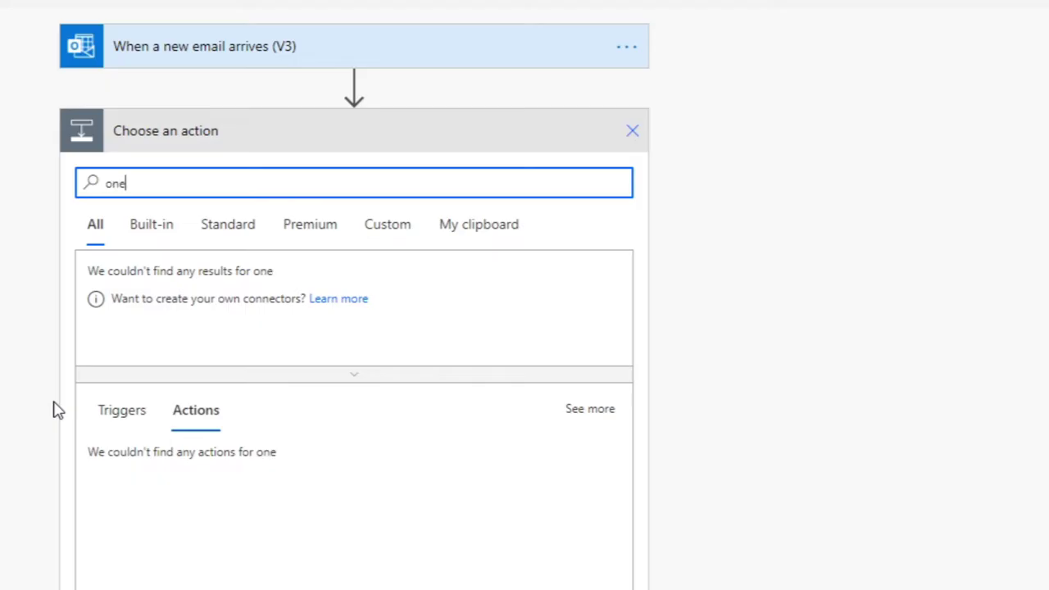
key(BackSpace)
key(BackSpace)
key(BackSpace)
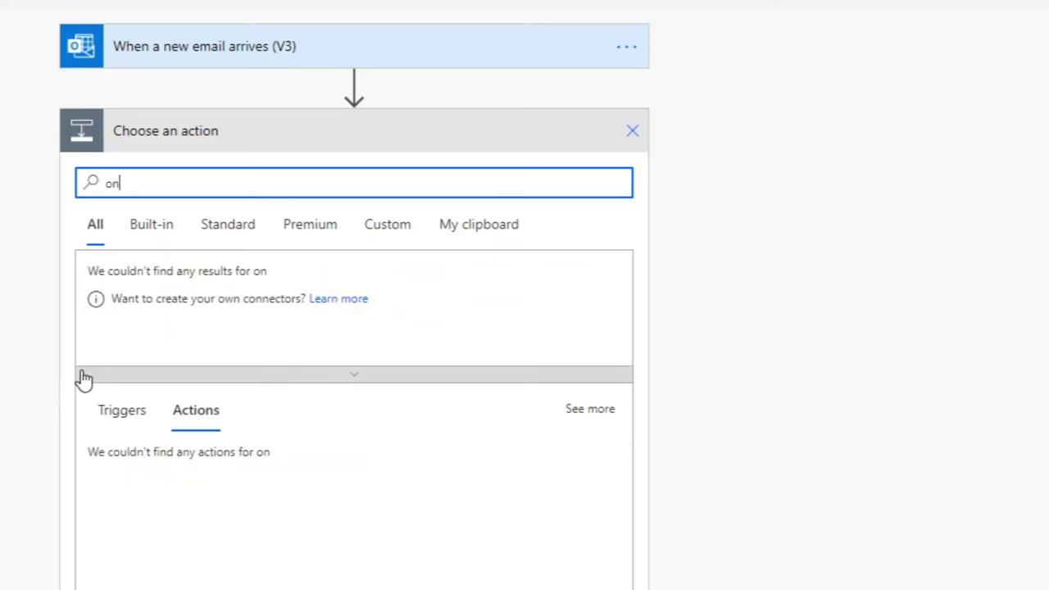
text(file)
click(121, 299)
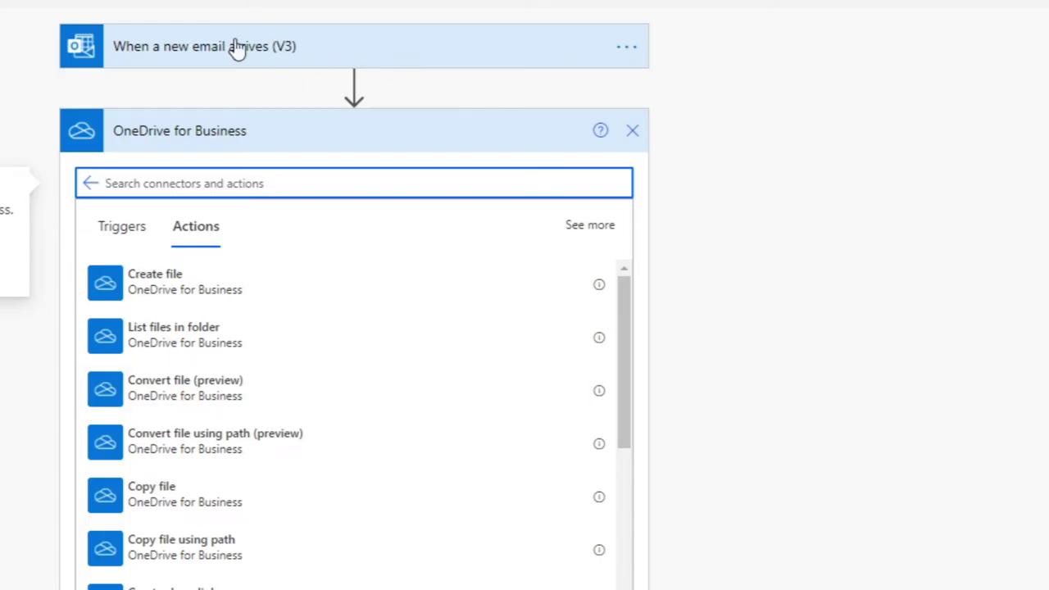
click(257, 295)
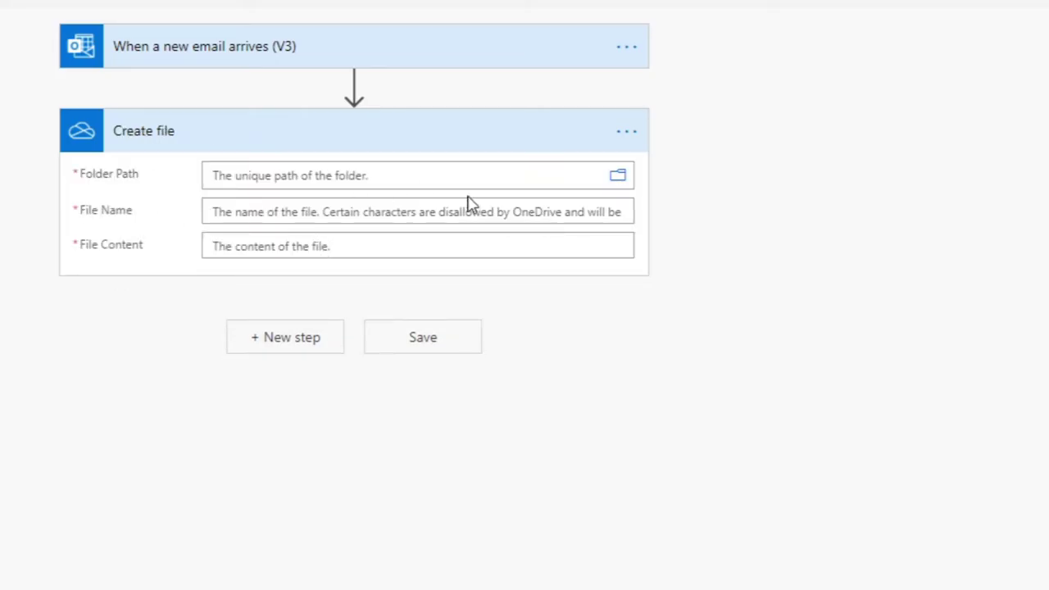
Set Create file's Folder Path to the Root folder ("/")
click(617, 178)
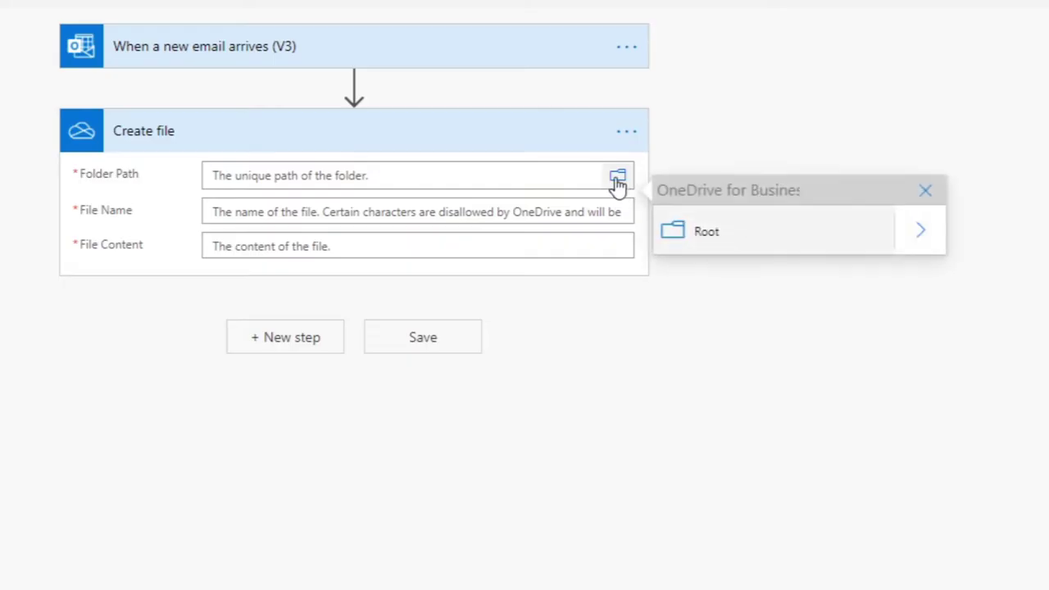
click(926, 237)
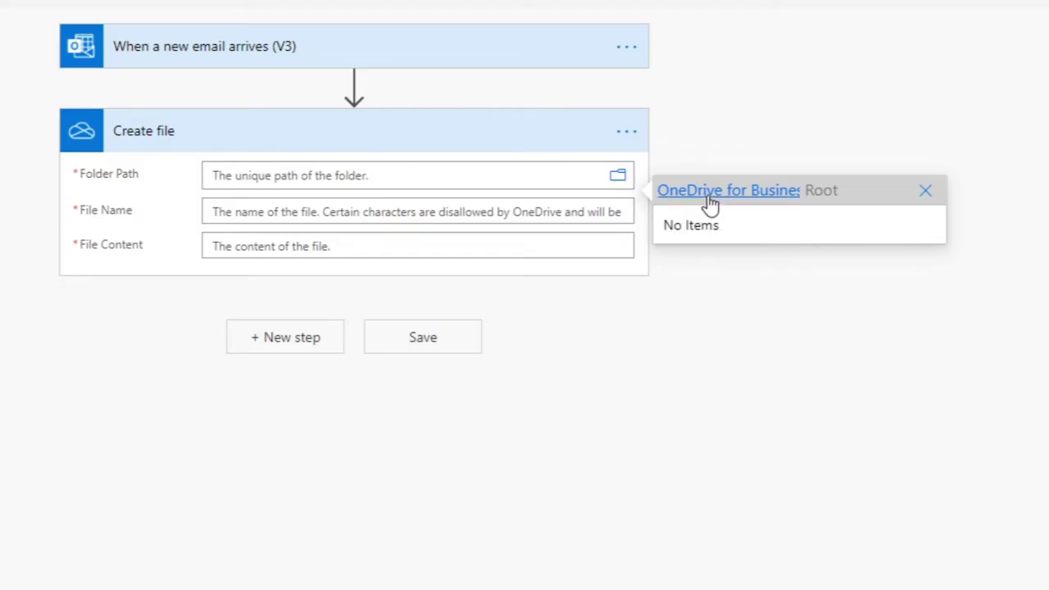
click(677, 196)
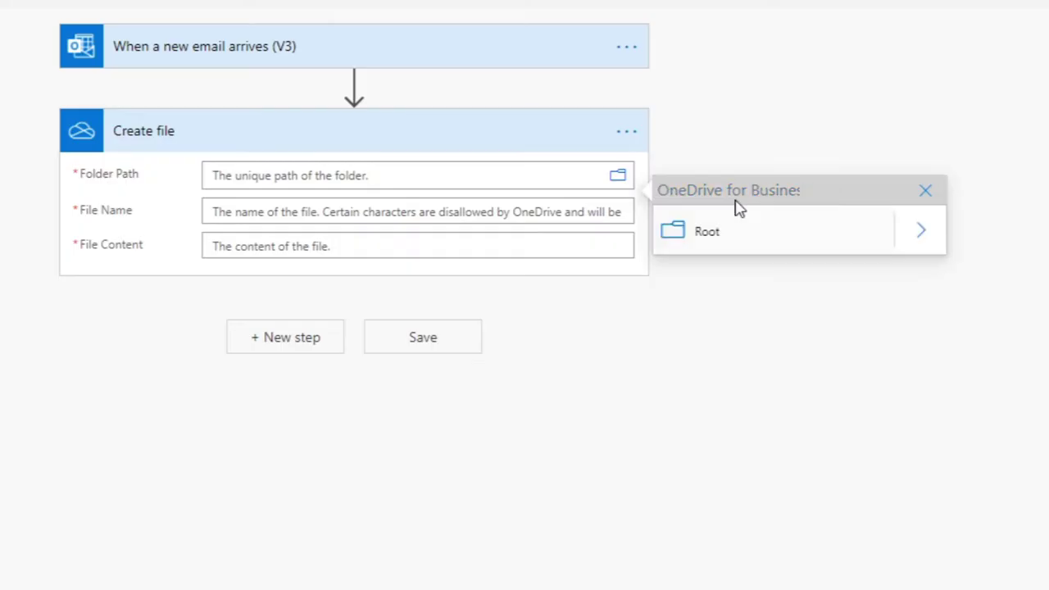
click(724, 235)
click(256, 166)
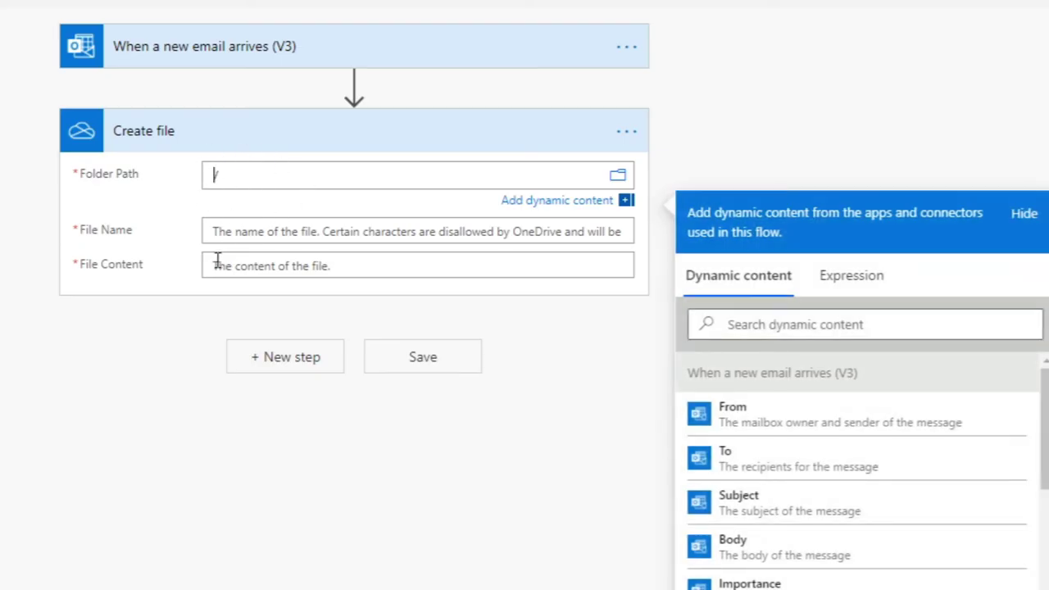
Set File Name to the Attachments Name dynamic value
click(213, 231)
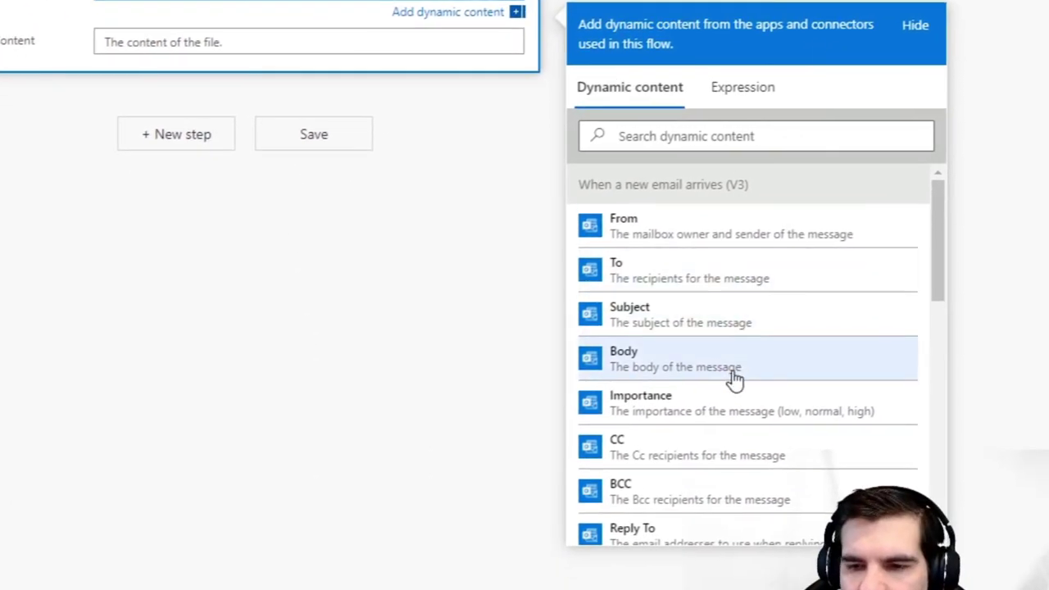
scroll(735, 373, down, 2)
scroll(735, 371, down, 5)
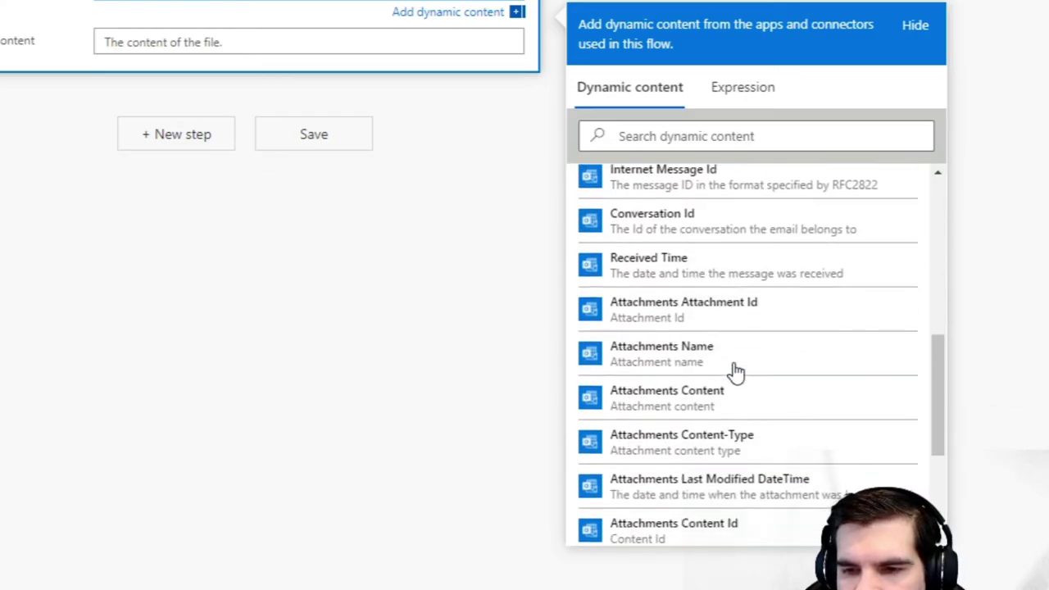
click(662, 369)
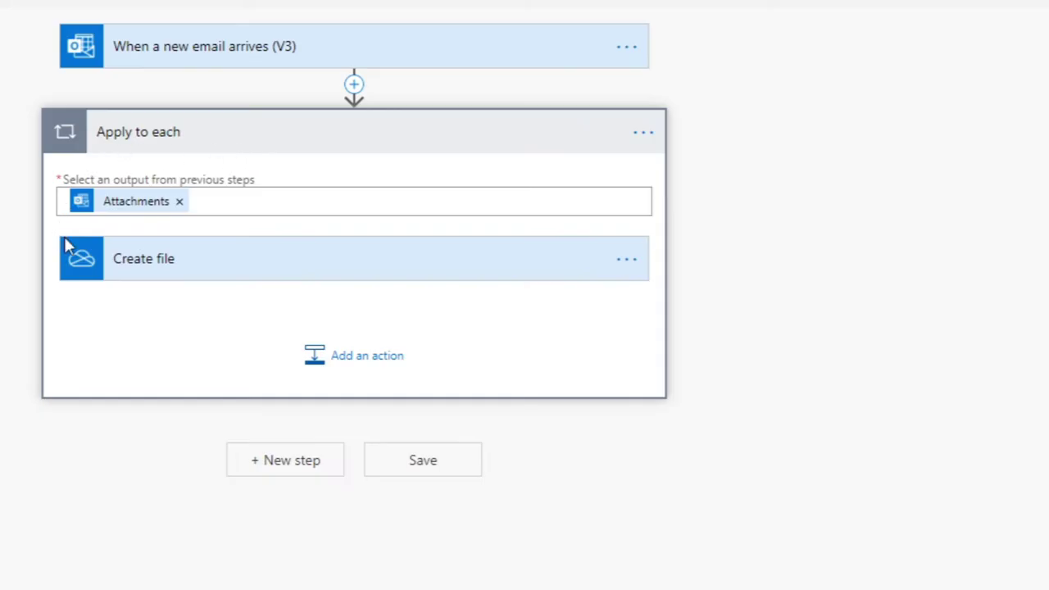
Set Create file's File Content to the Attachments Content dynamic value
click(221, 274)
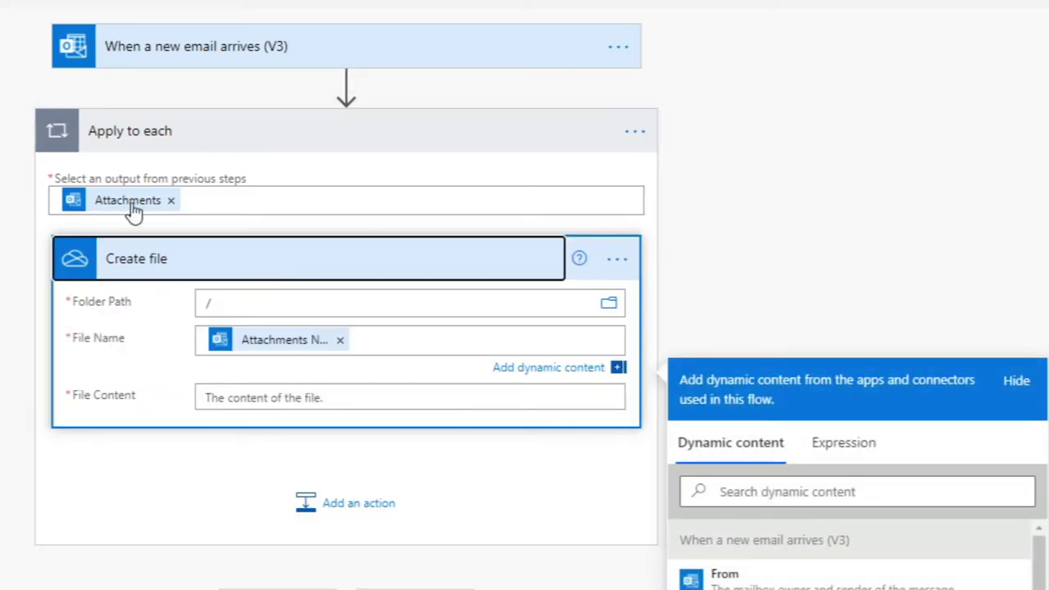
click(233, 400)
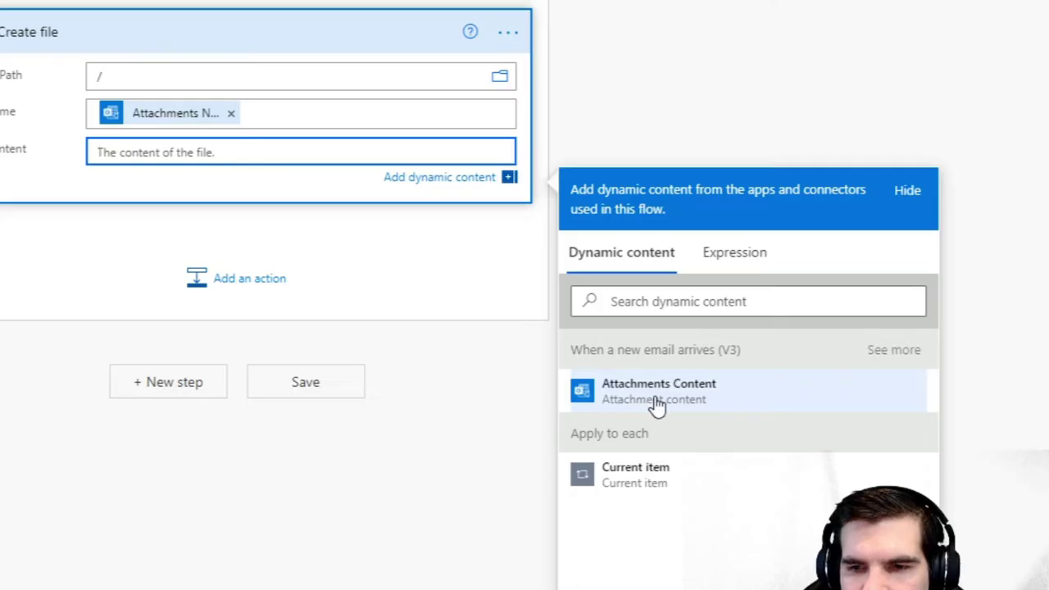
click(447, 179)
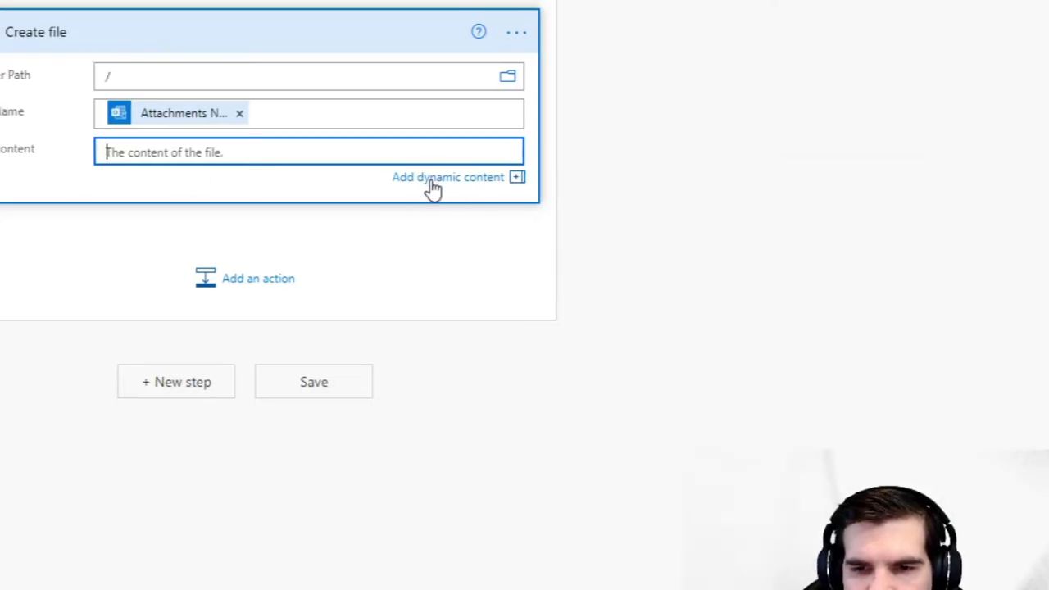
click(438, 185)
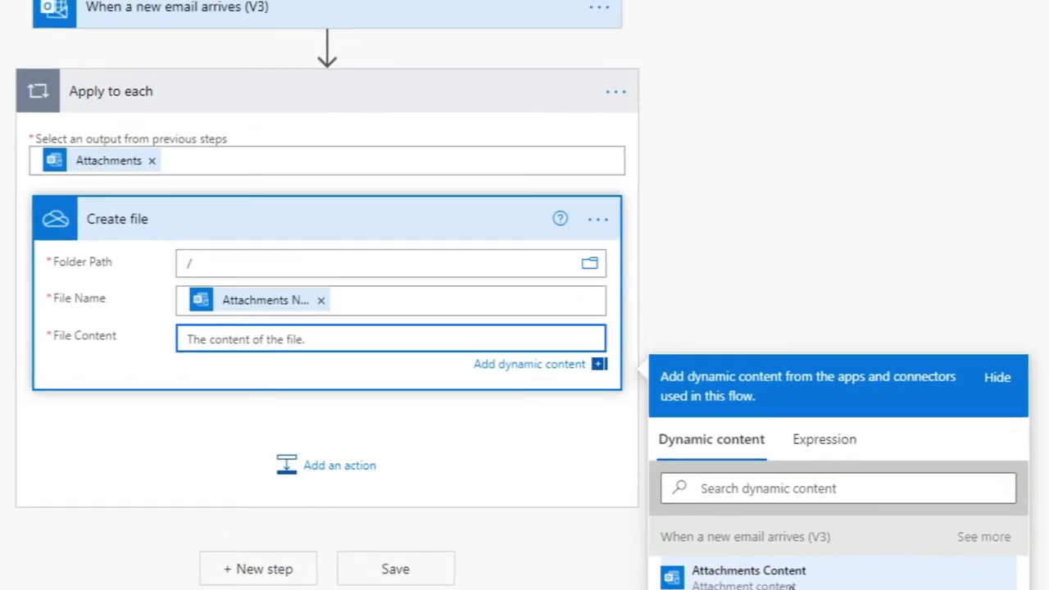
click(644, 392)
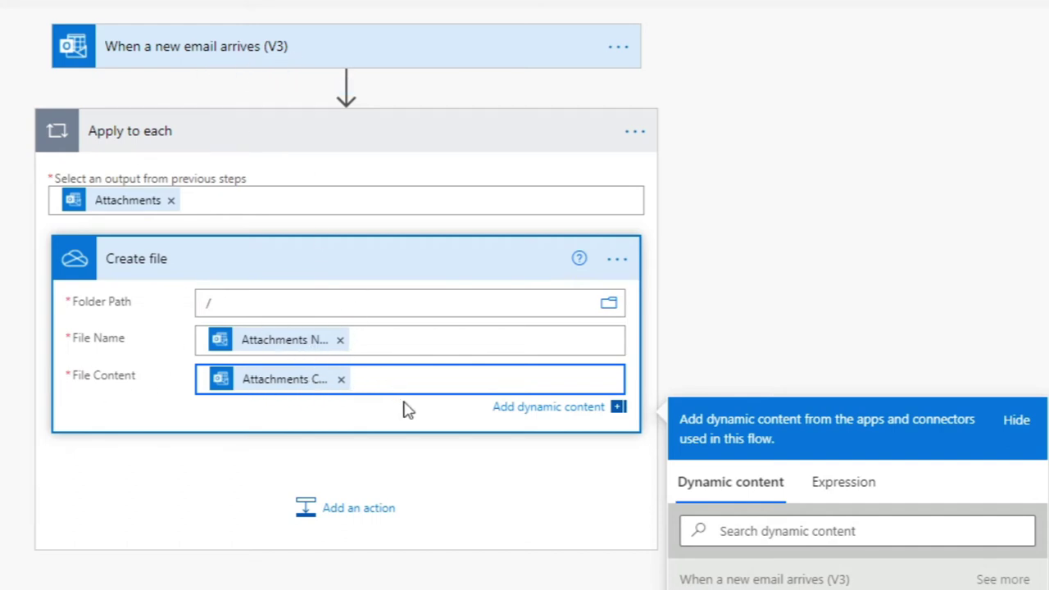
click(394, 265)
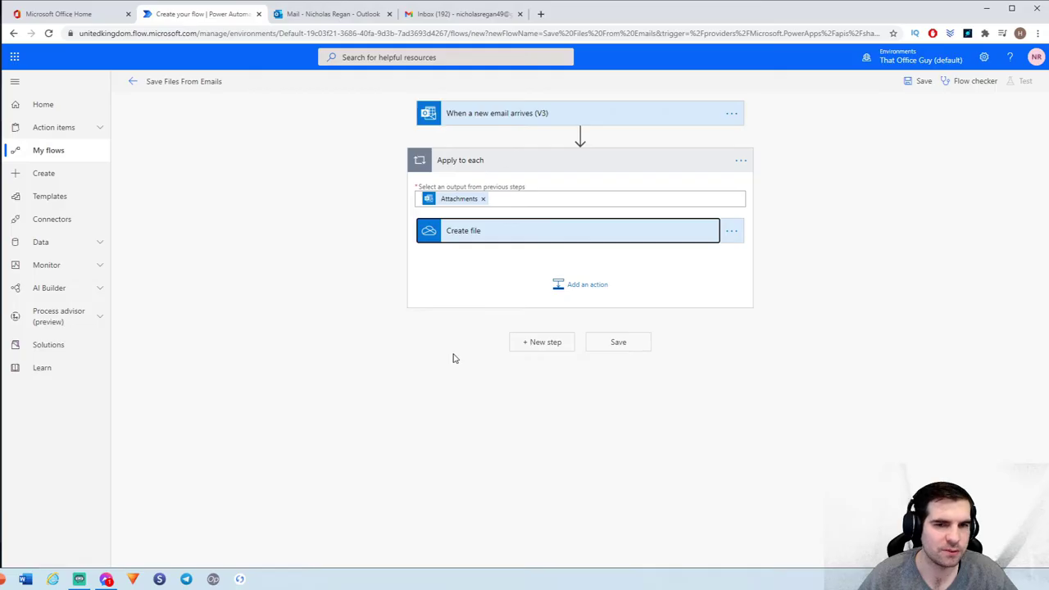
Recheck the trigger's advanced attachment settings, then save the flow
click(609, 116)
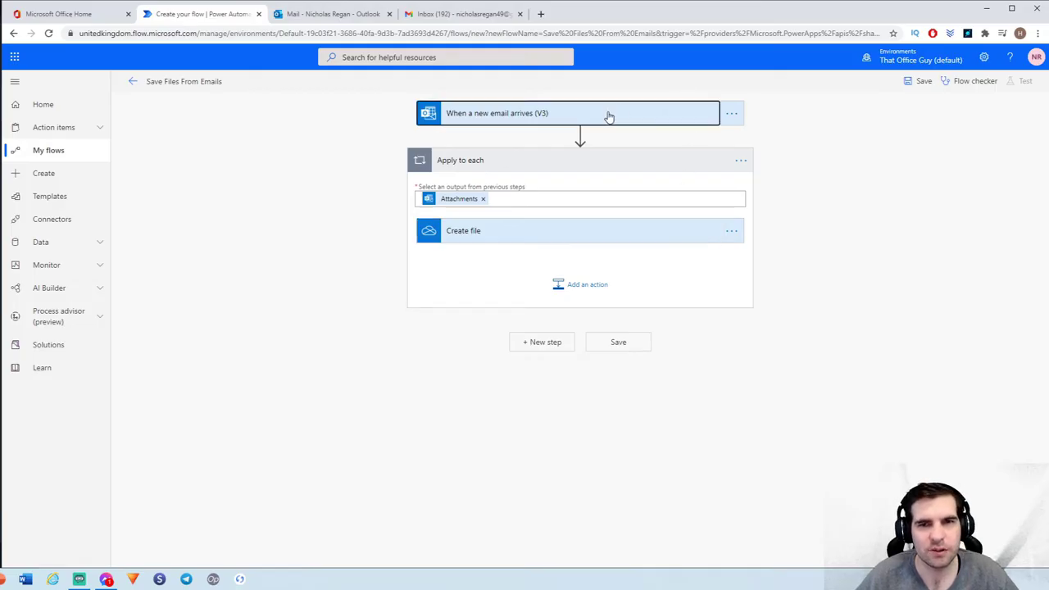
click(497, 164)
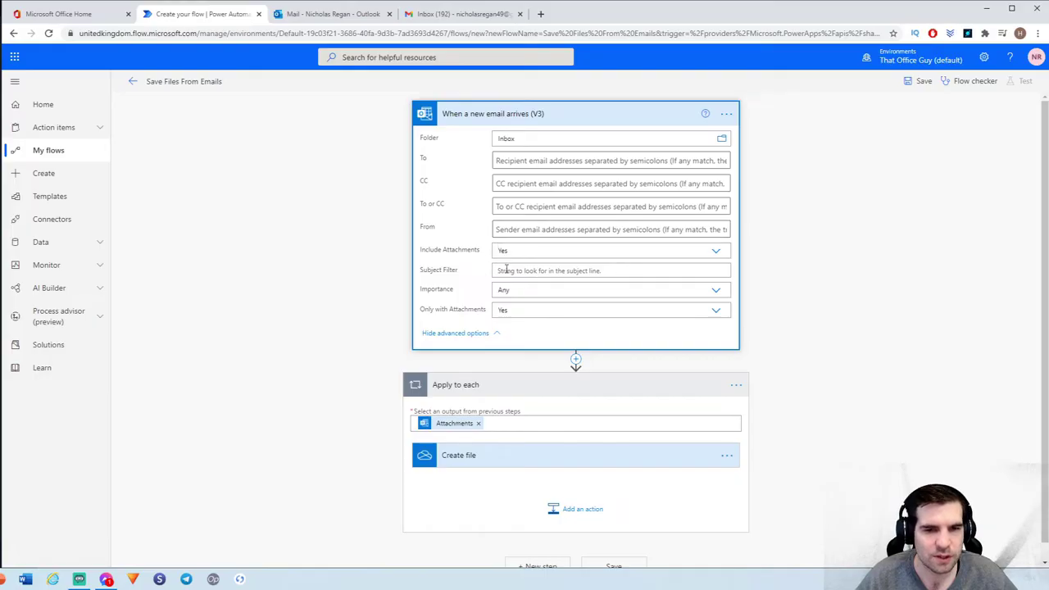
click(613, 271)
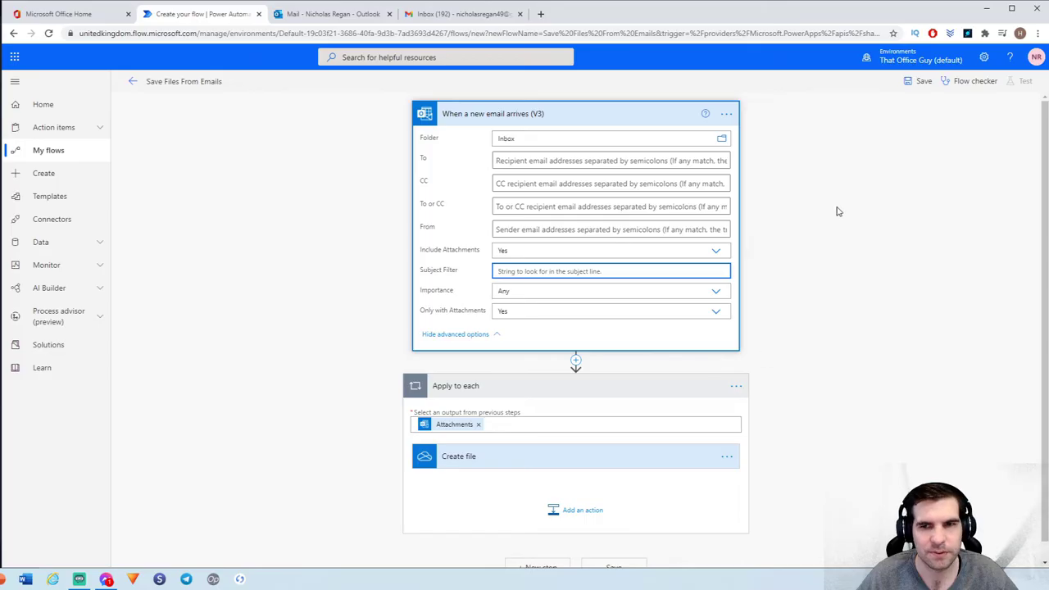
click(647, 119)
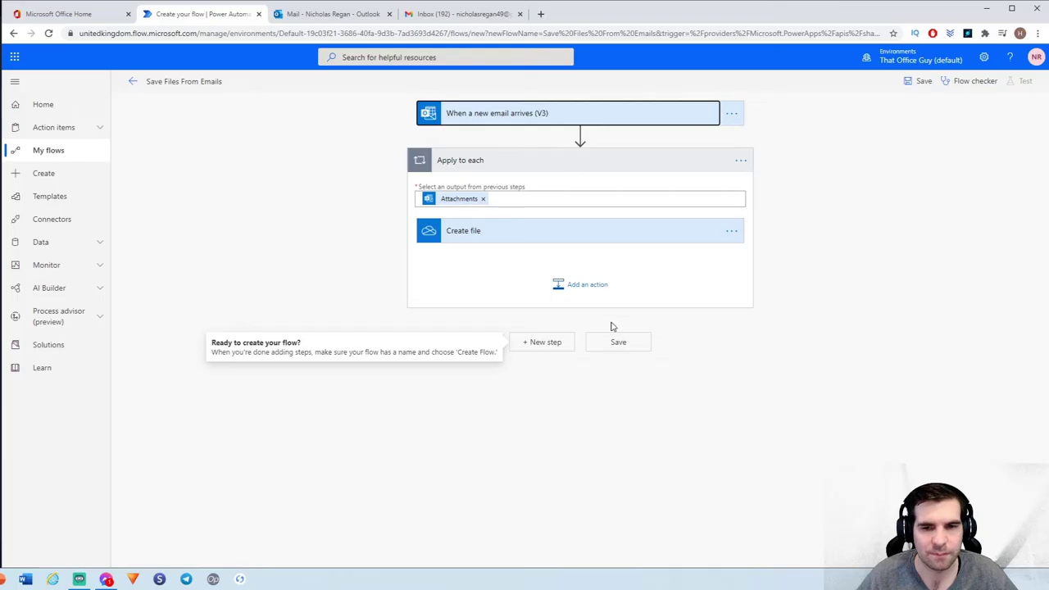
click(921, 85)
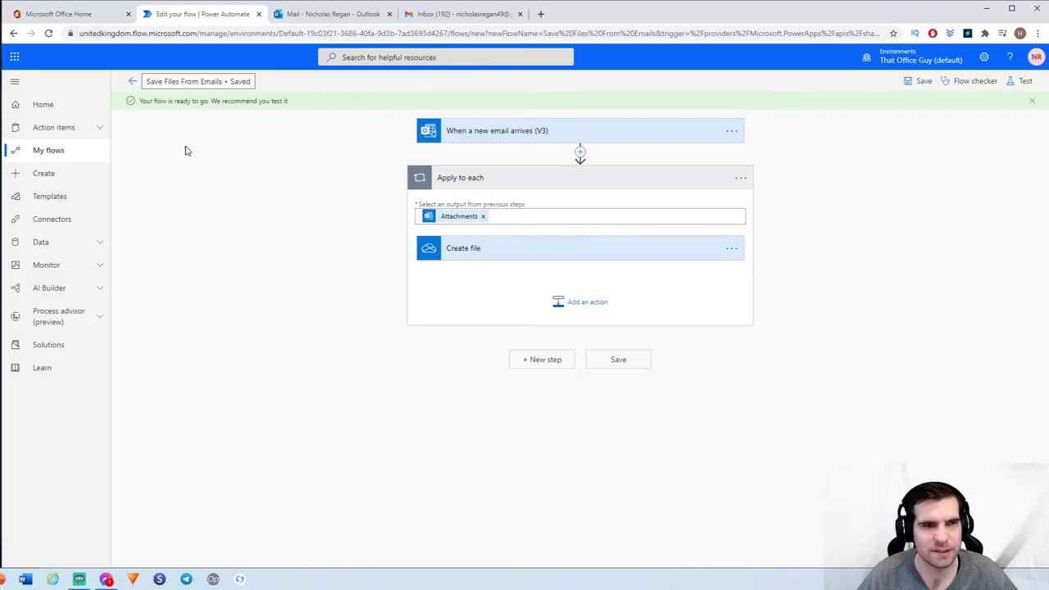
Return to the flow details, permanently dismiss the flow-ready message, and switch to Gmail
click(131, 83)
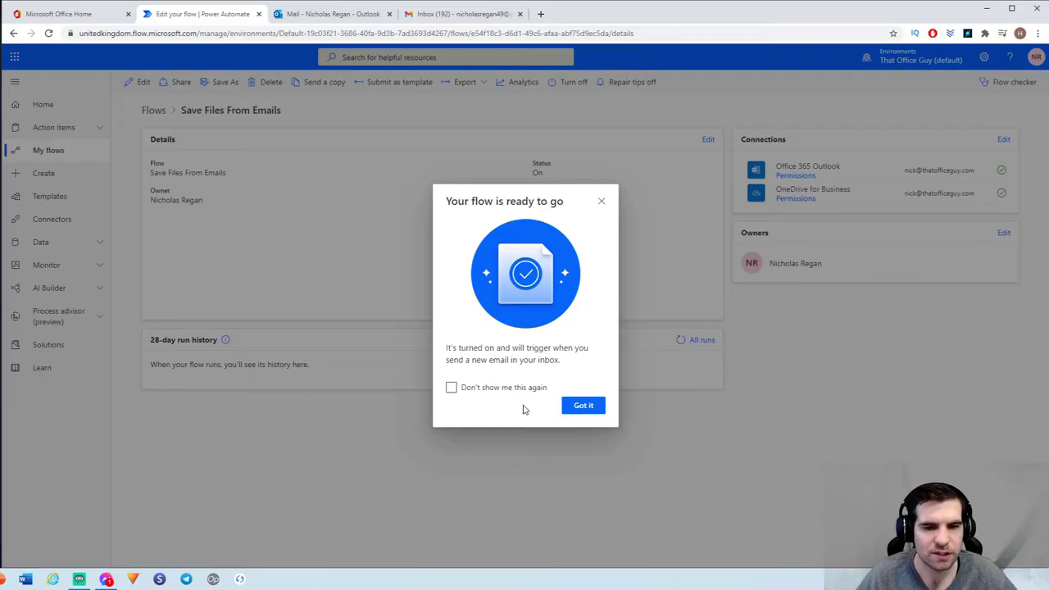
click(451, 388)
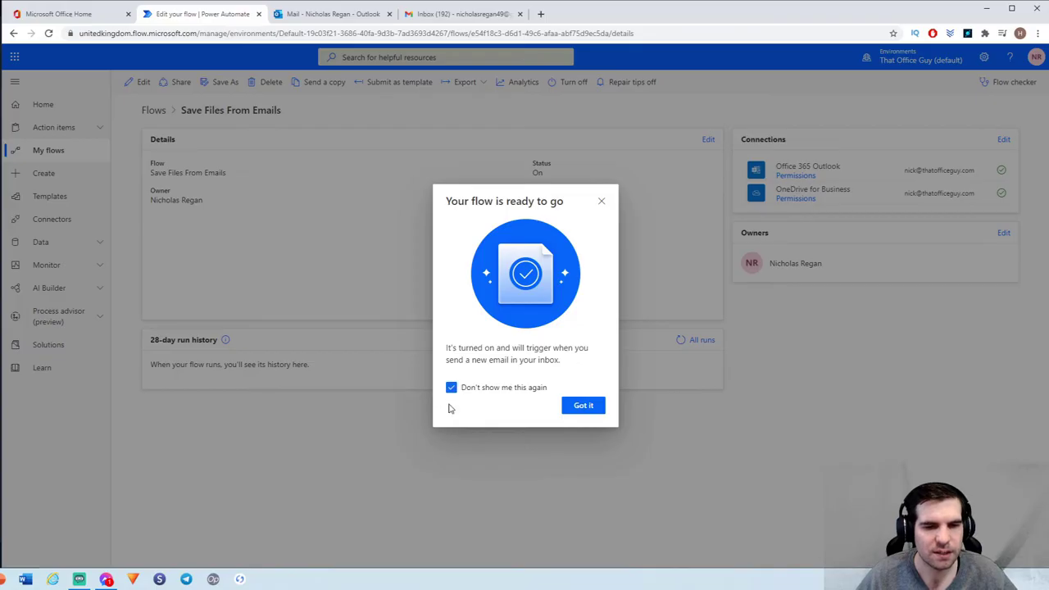
click(583, 406)
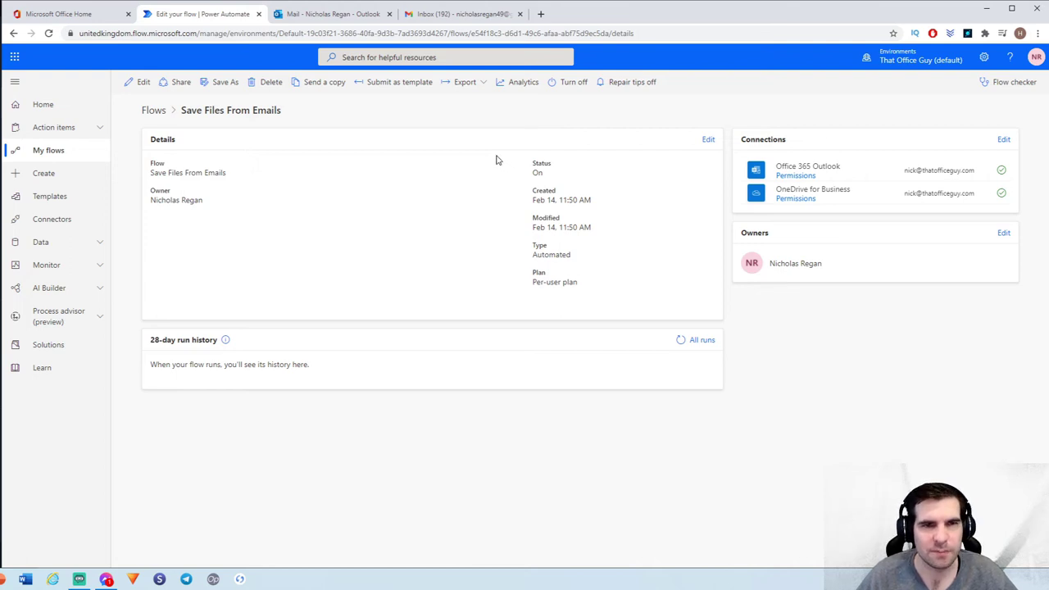
click(457, 18)
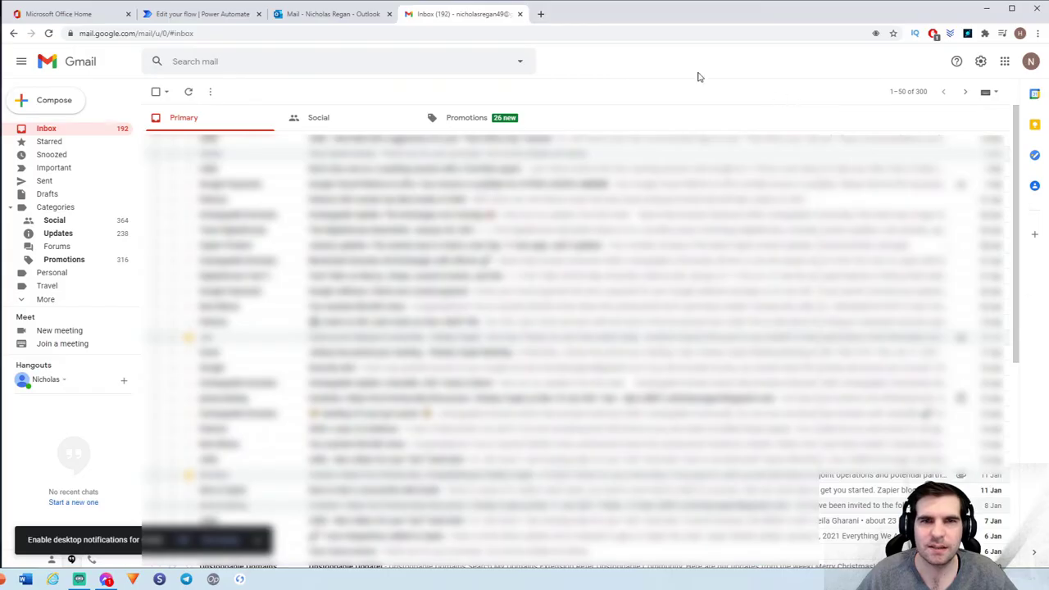
Start a new Gmail message to the work mailbox with subject and body 'Test'
click(72, 100)
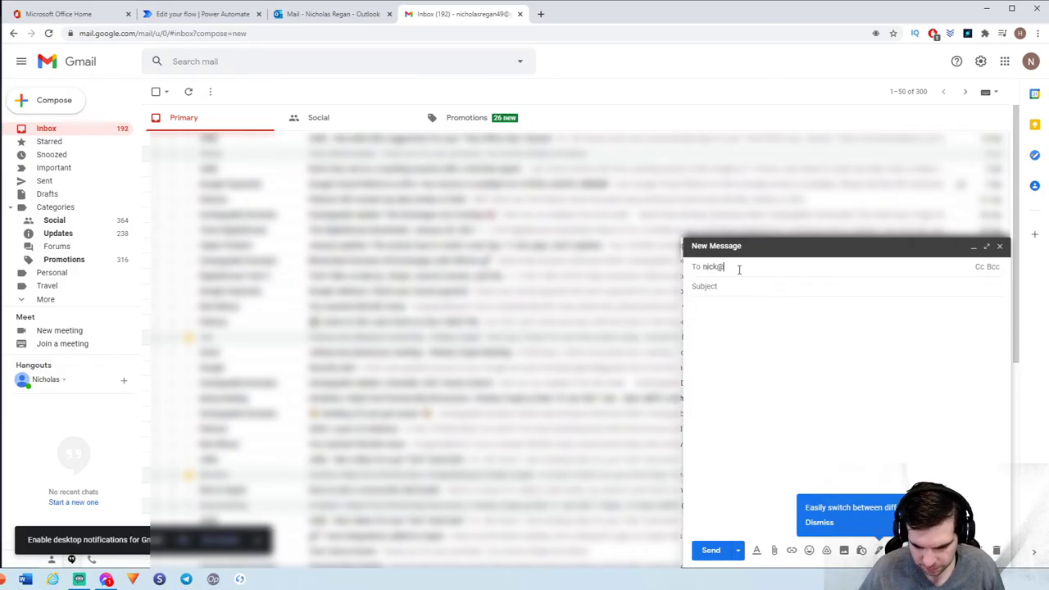
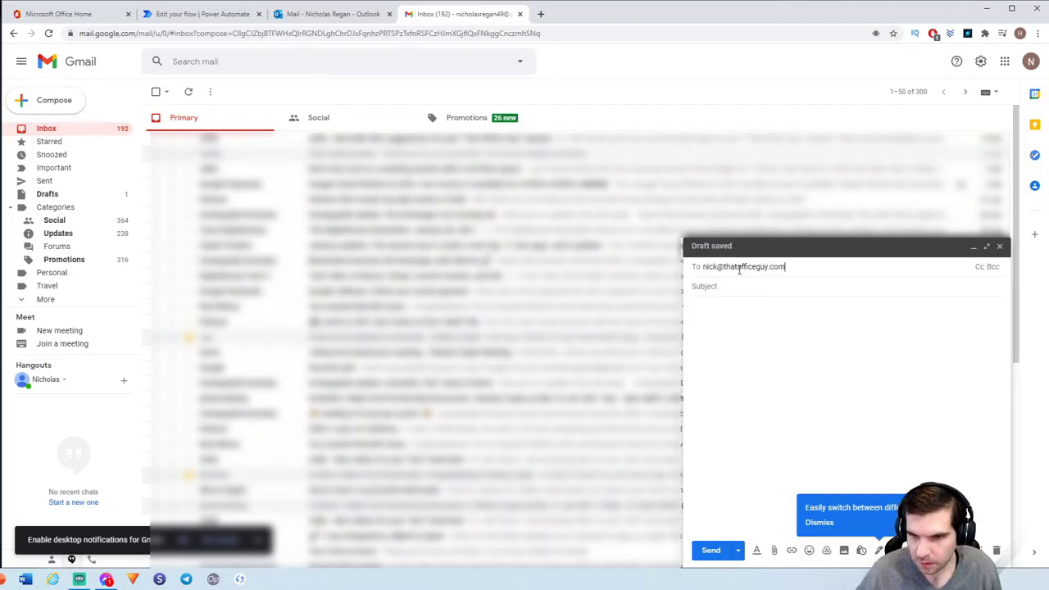
click(757, 285)
text(Test)
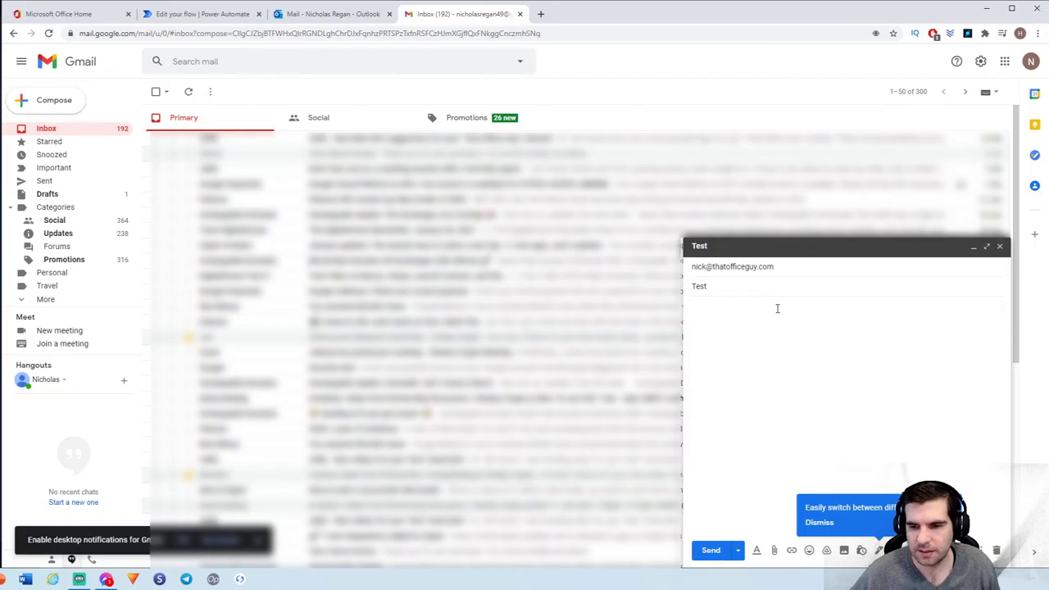
click(778, 308)
Attach Nick Crypto Assets.xlsx and send the test email
click(774, 550)
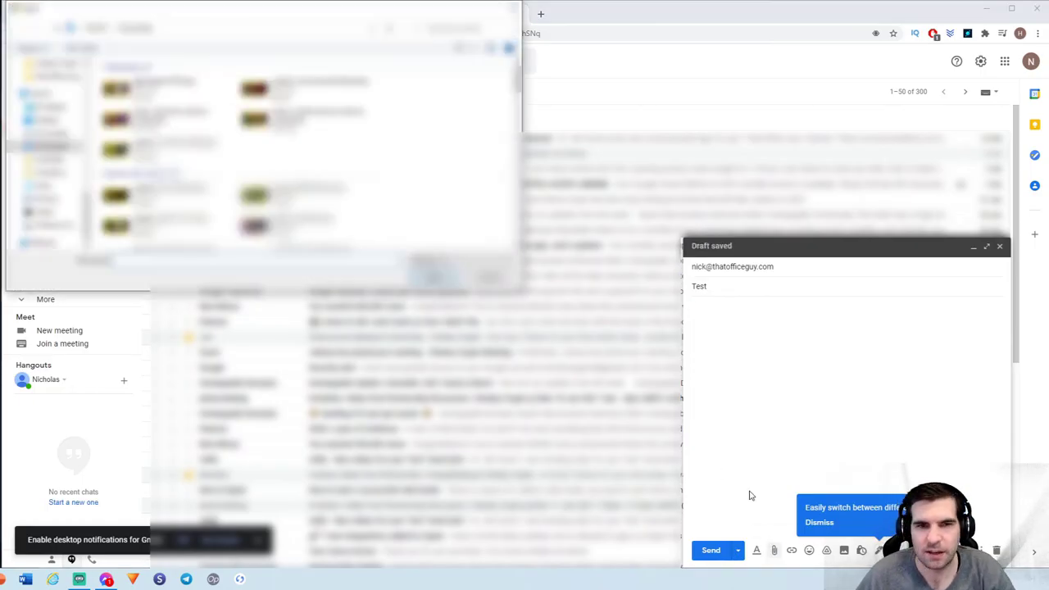
key(Escape)
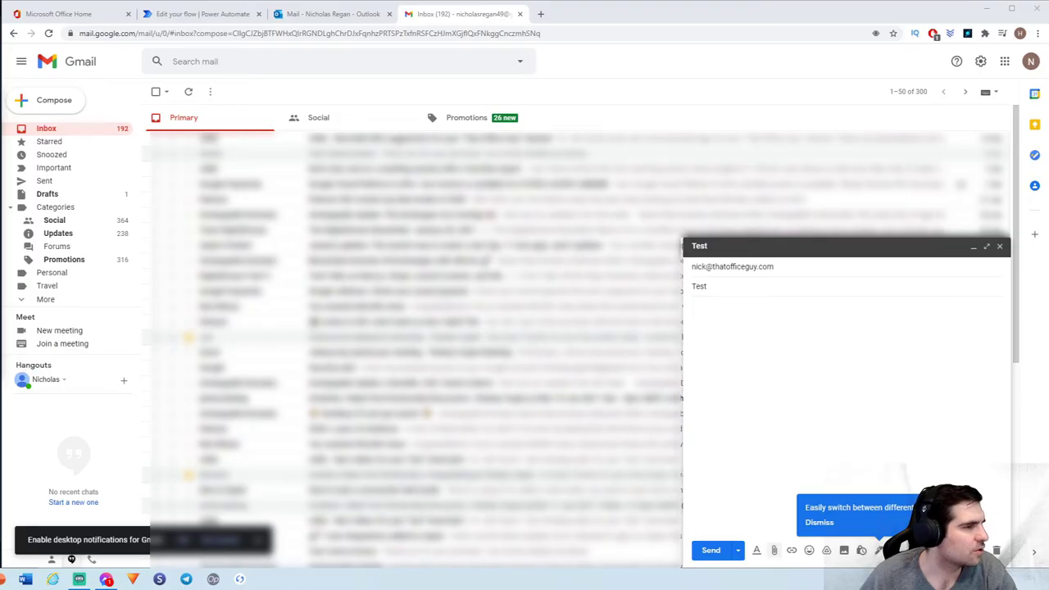
key(Return)
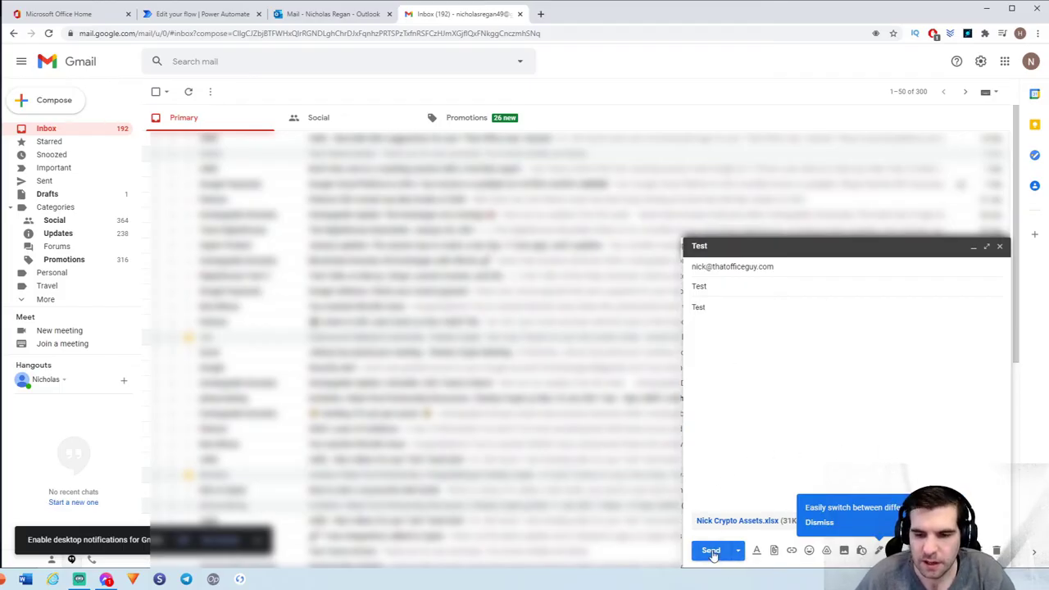
click(710, 551)
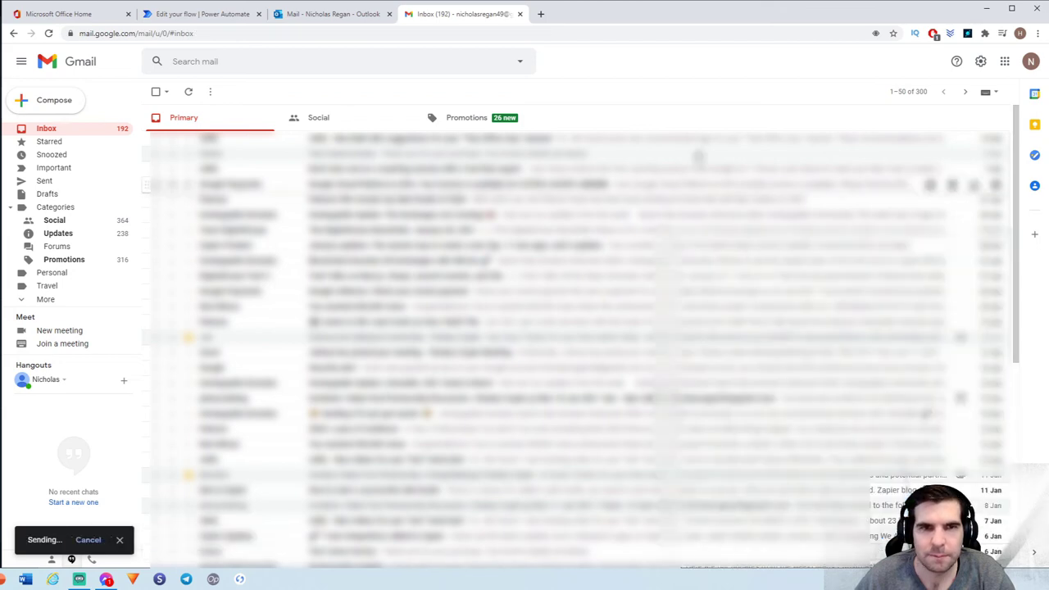
click(296, 18)
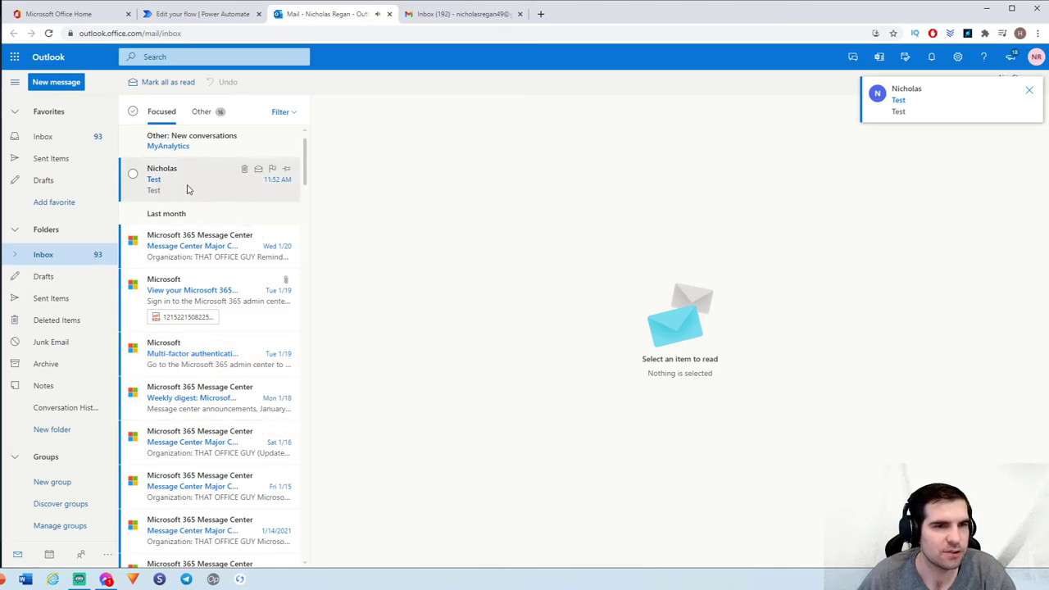
After confirming the Test email arrived, return to the Save Files From Emails details page
click(189, 15)
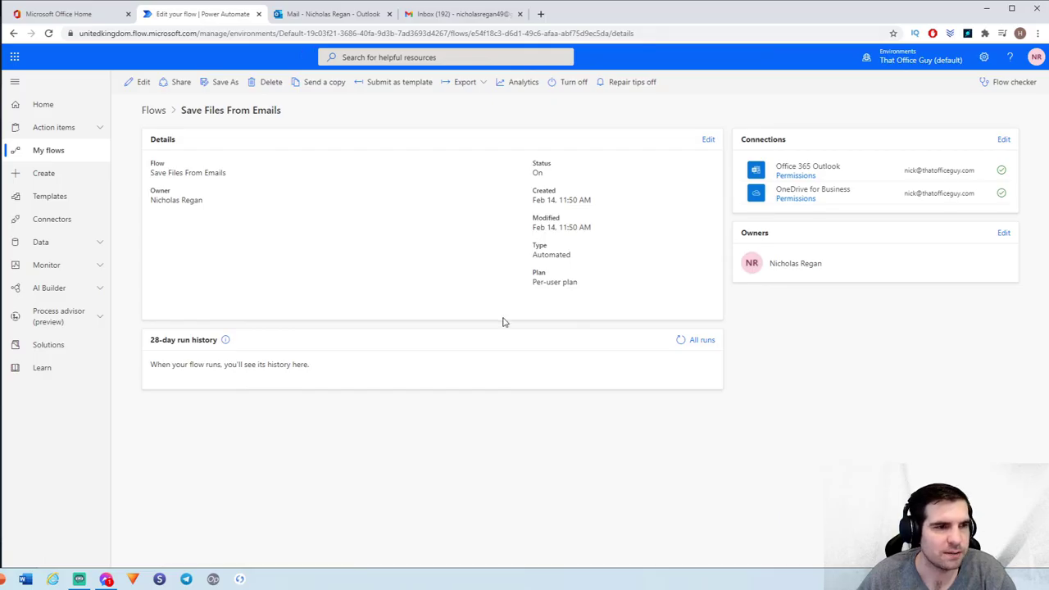
Refresh the run history, open the Feb 14 run, and expand its trigger, Apply to each and Create file steps
click(678, 341)
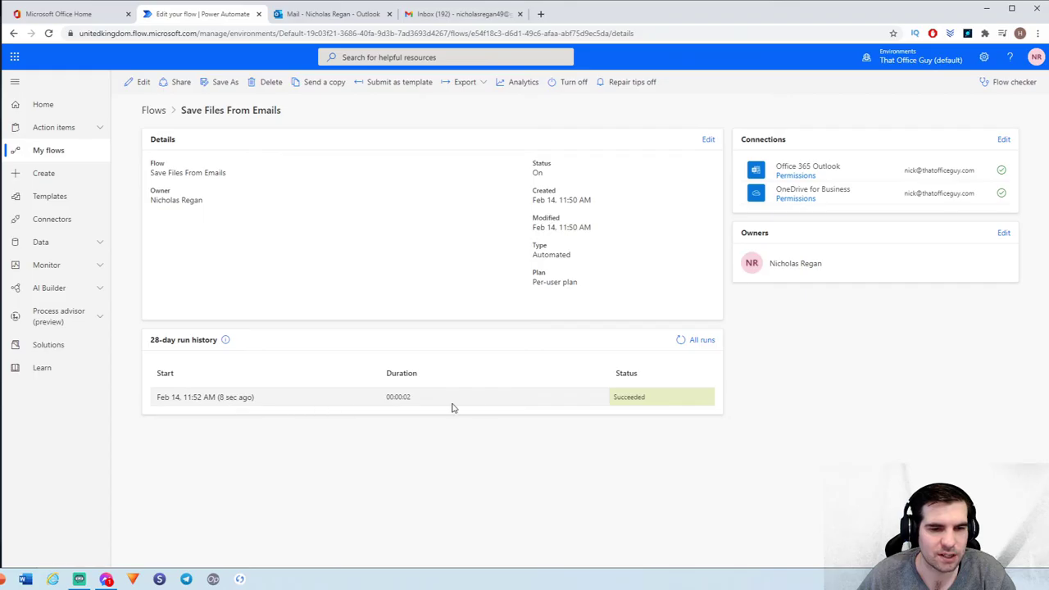
click(186, 400)
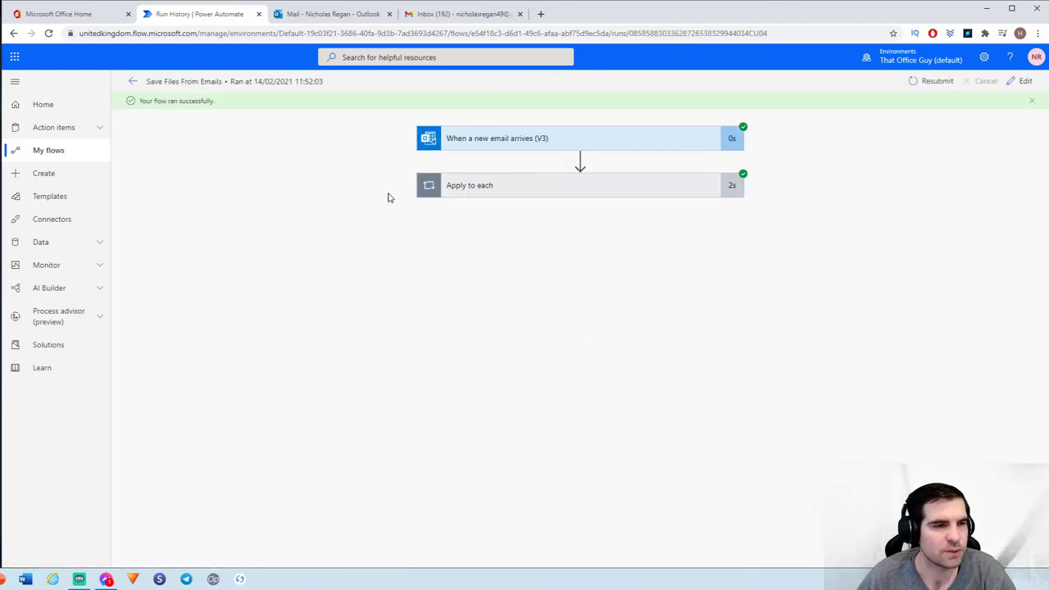
click(603, 146)
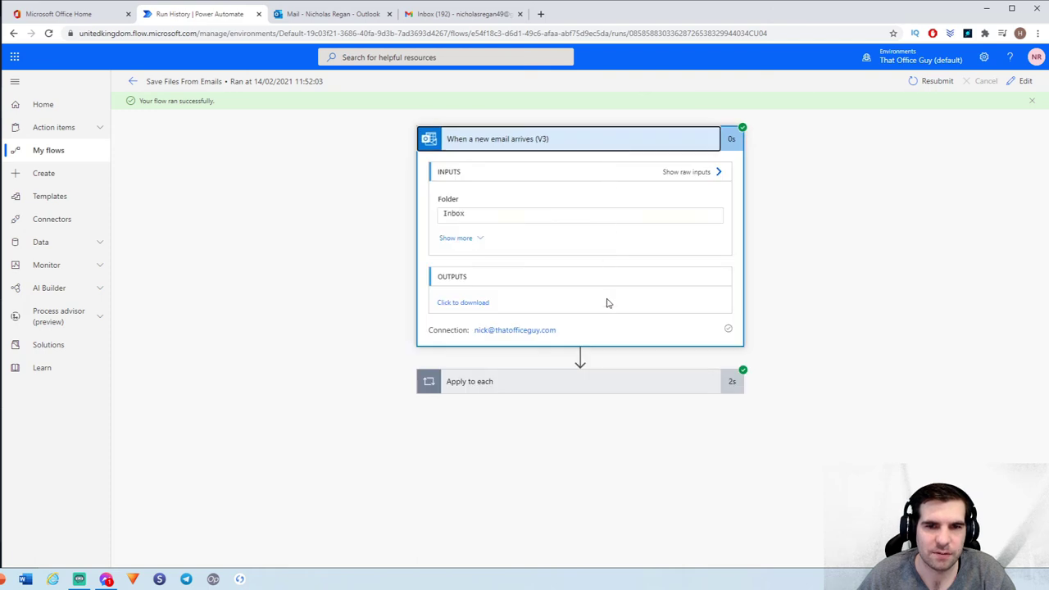
click(547, 387)
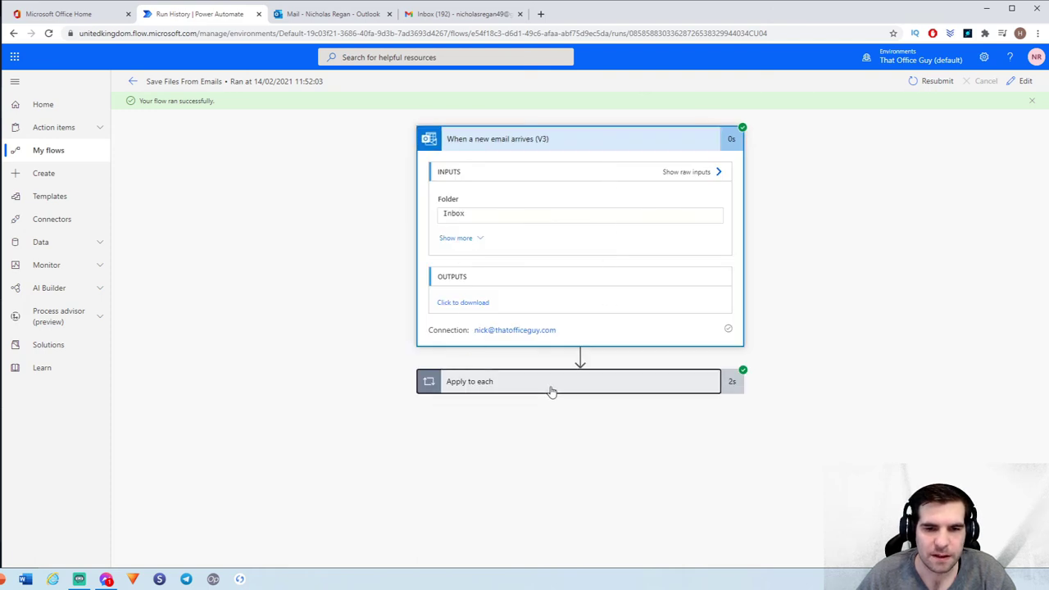
click(513, 439)
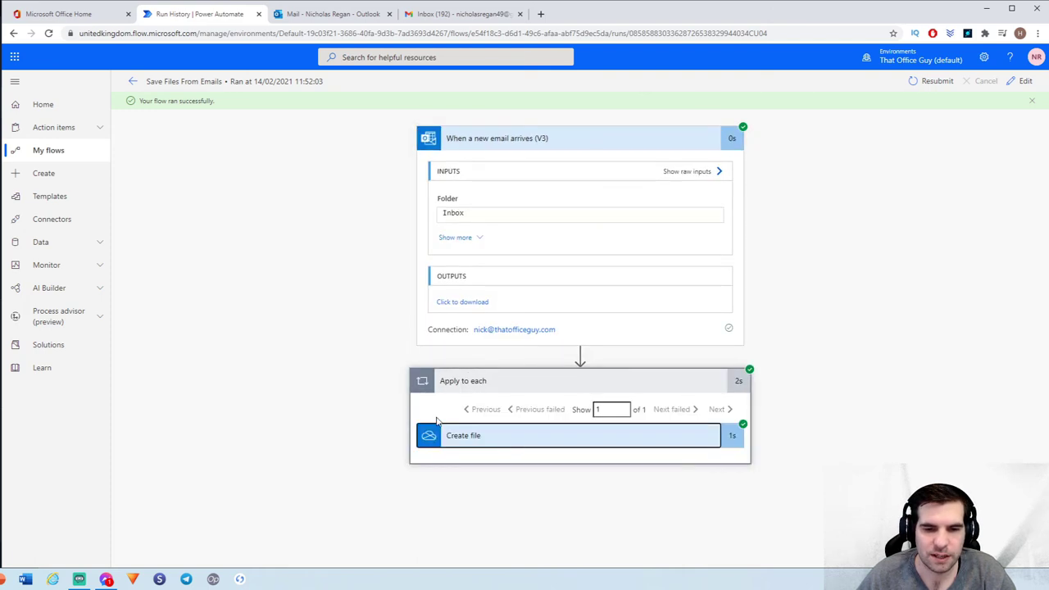
Review the Create file output confirming Nick Crypto Assets.xlsx was saved to the root folder
scroll(368, 346, down, 3)
scroll(376, 342, down, 2)
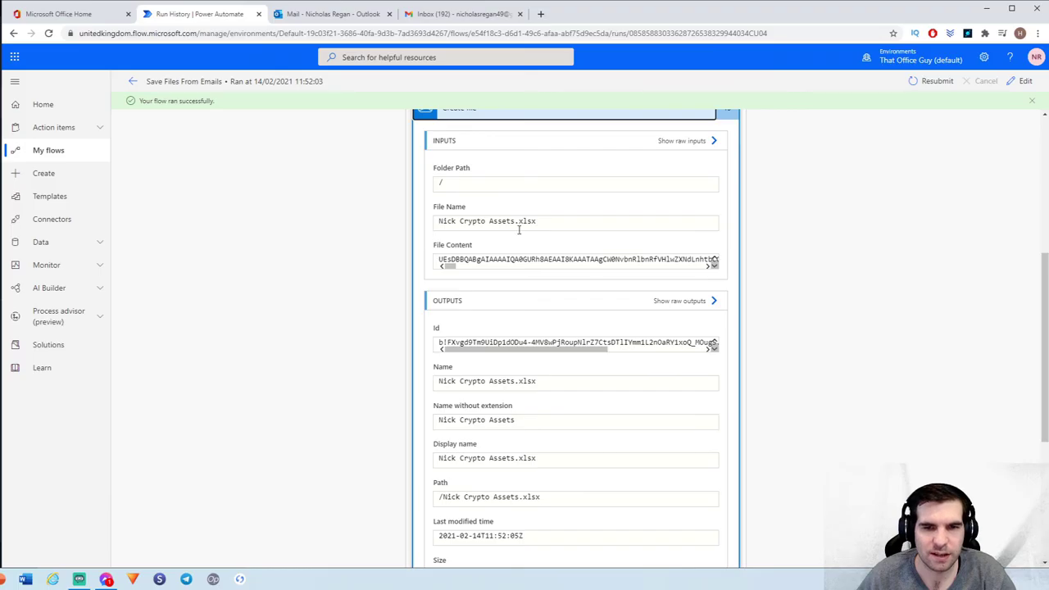
drag(459, 270, 429, 277)
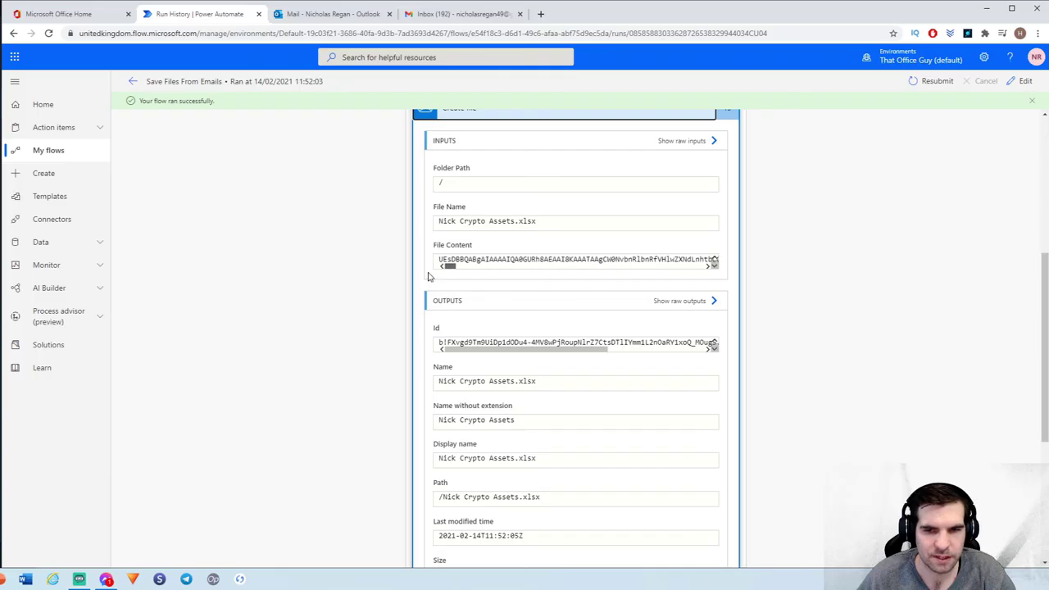
scroll(426, 344, down, 3)
scroll(465, 270, down, 3)
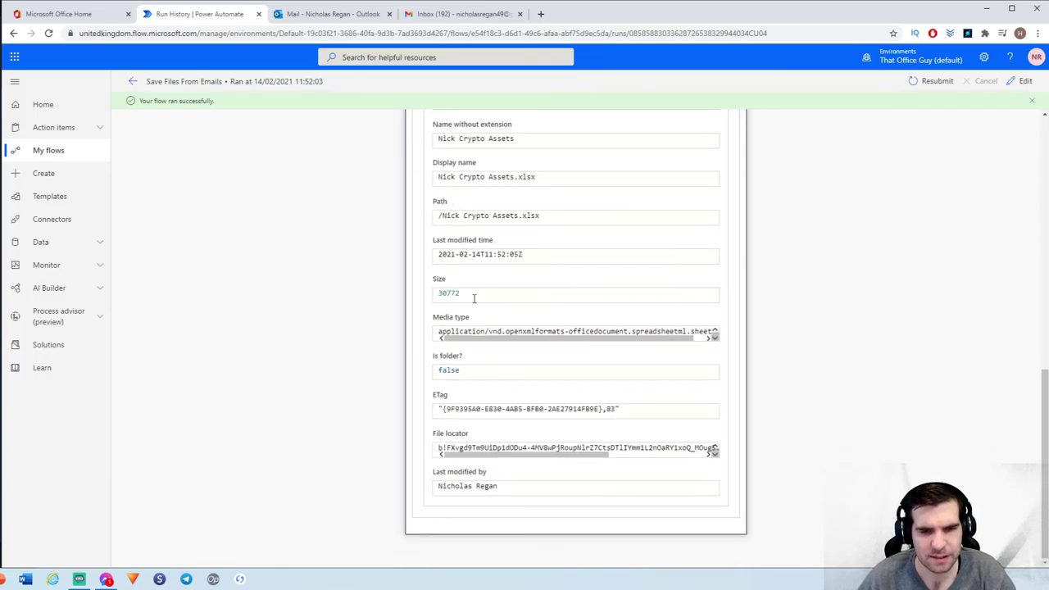
scroll(473, 297, up, 5)
click(85, 17)
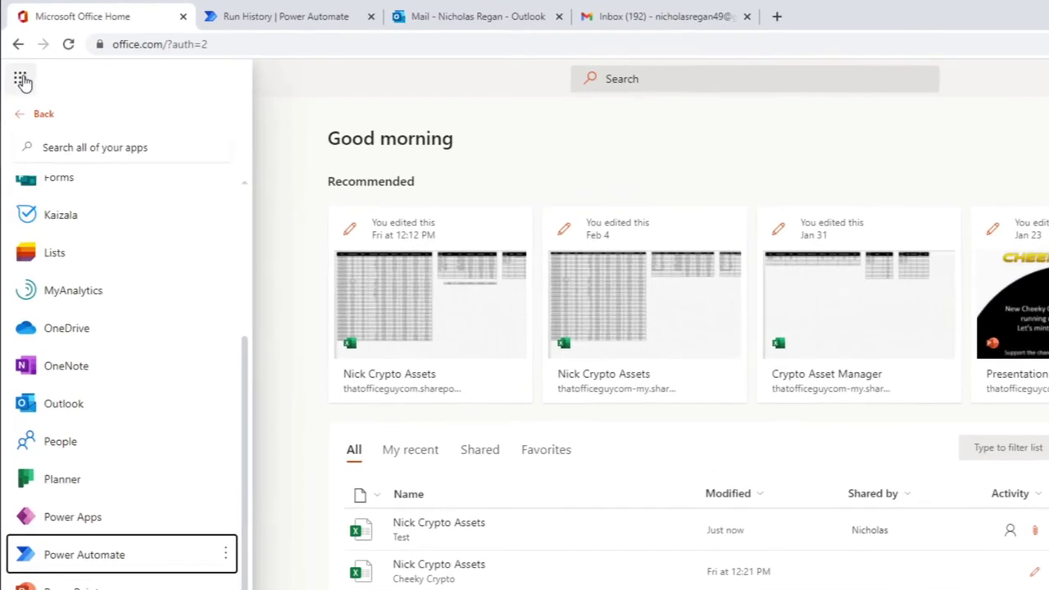
Verify Nick Crypto Assets.xlsx (30.1 KB) is in OneDrive My files, then return to the flow's details page
click(14, 57)
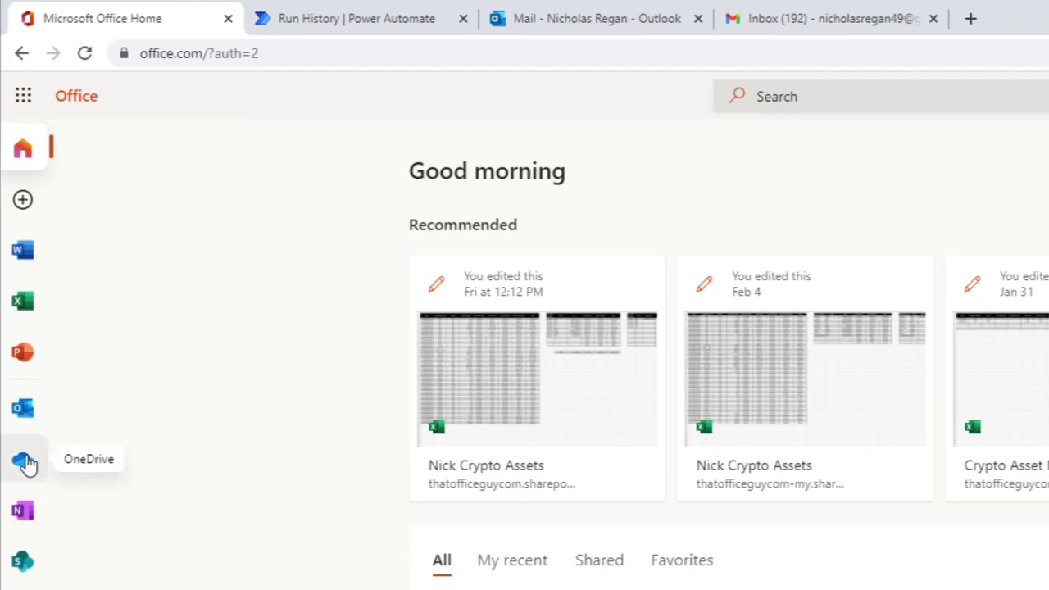
click(27, 464)
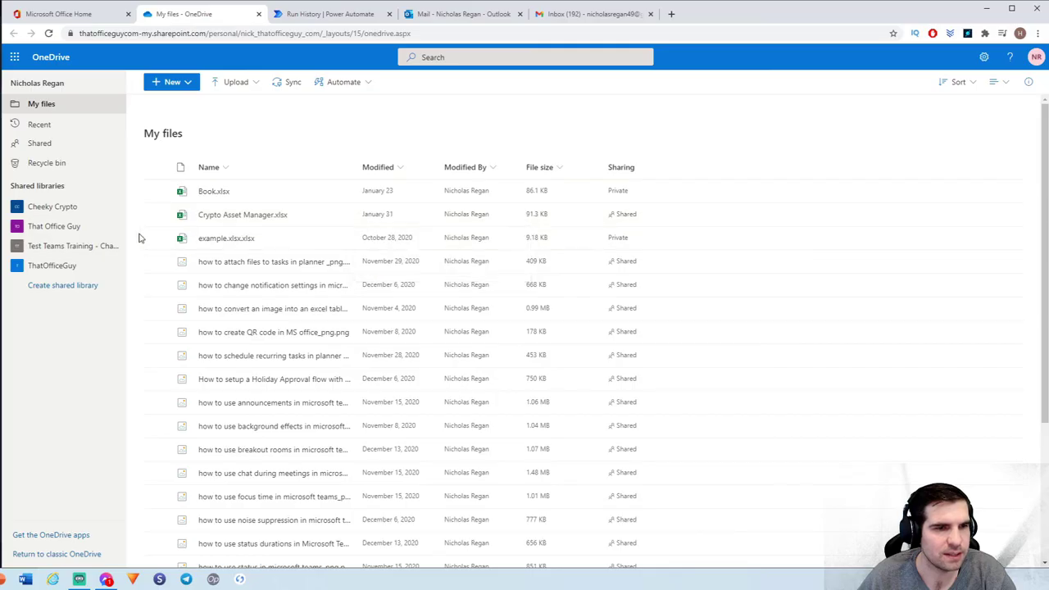
scroll(144, 242, down, 3)
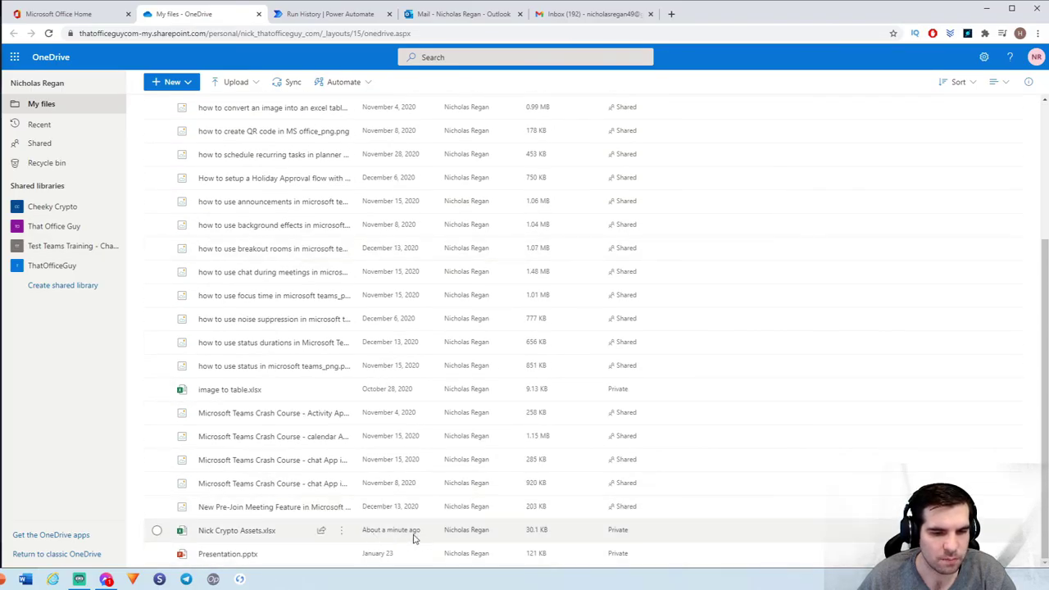
mouse_move(206, 539)
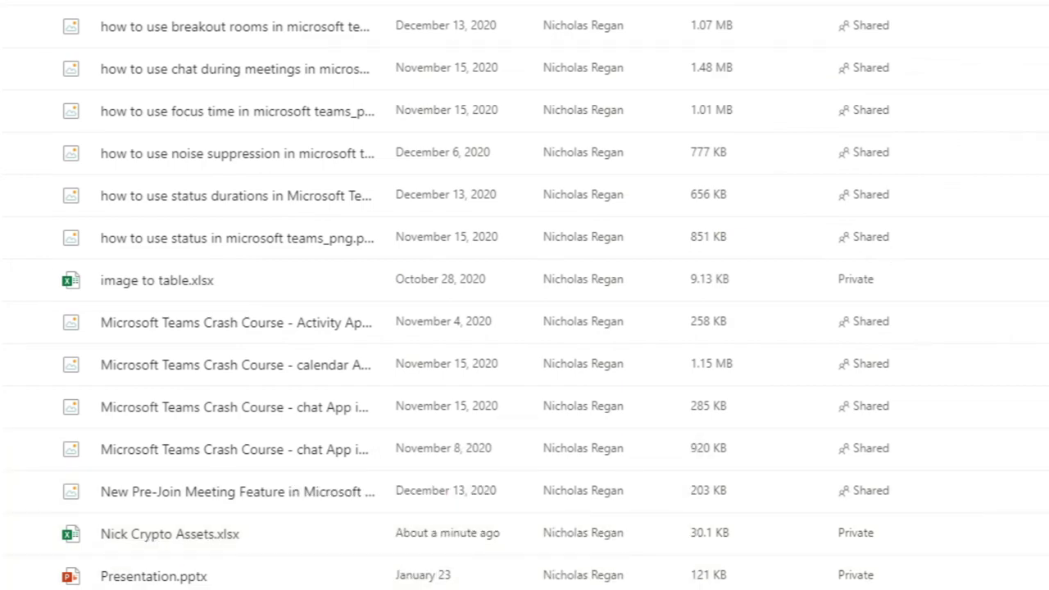
scroll(955, 518, up, 4)
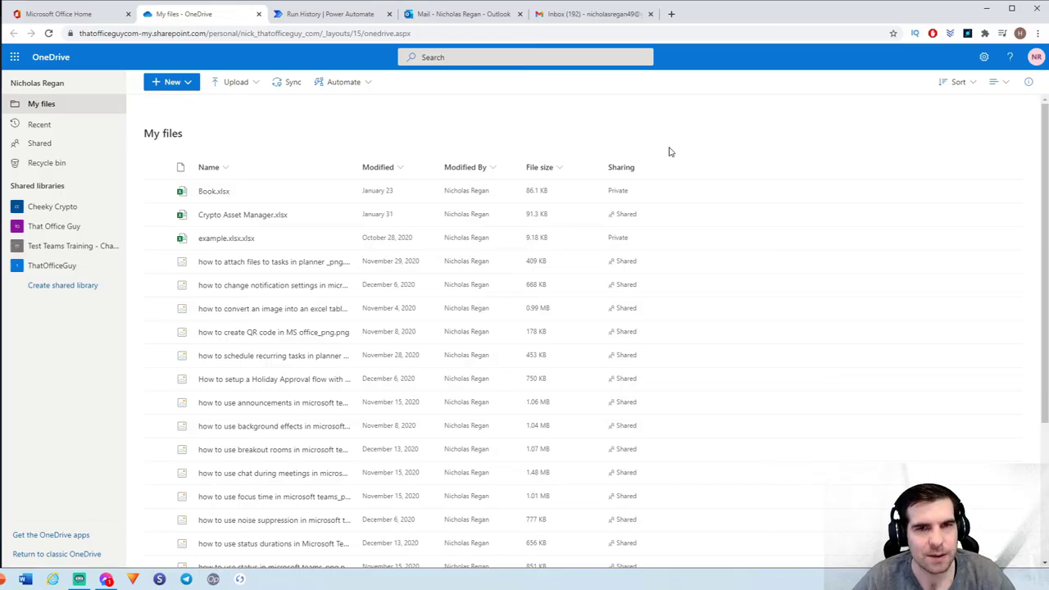
click(339, 11)
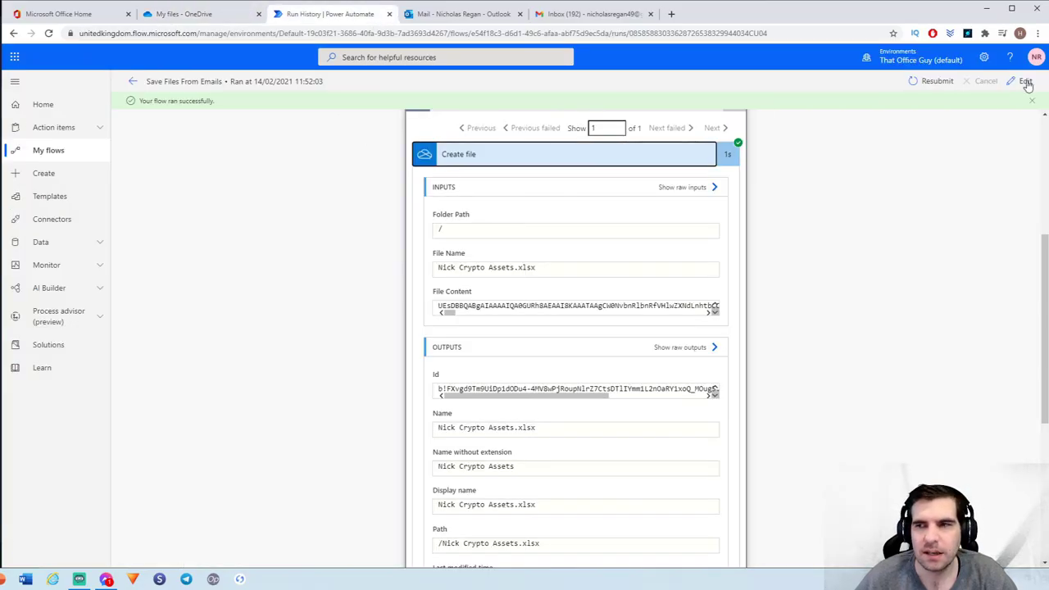
click(134, 81)
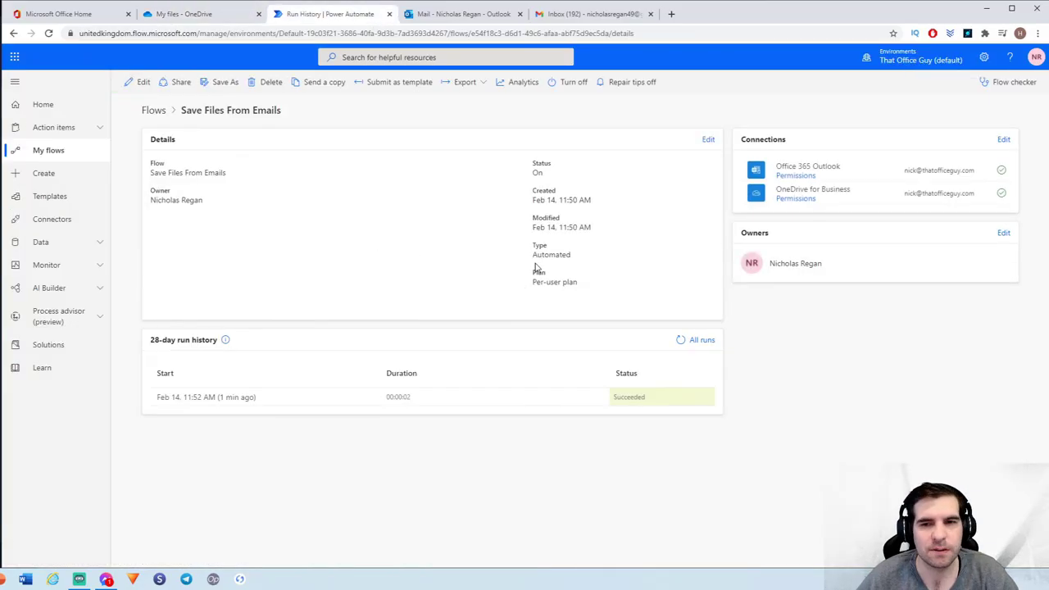